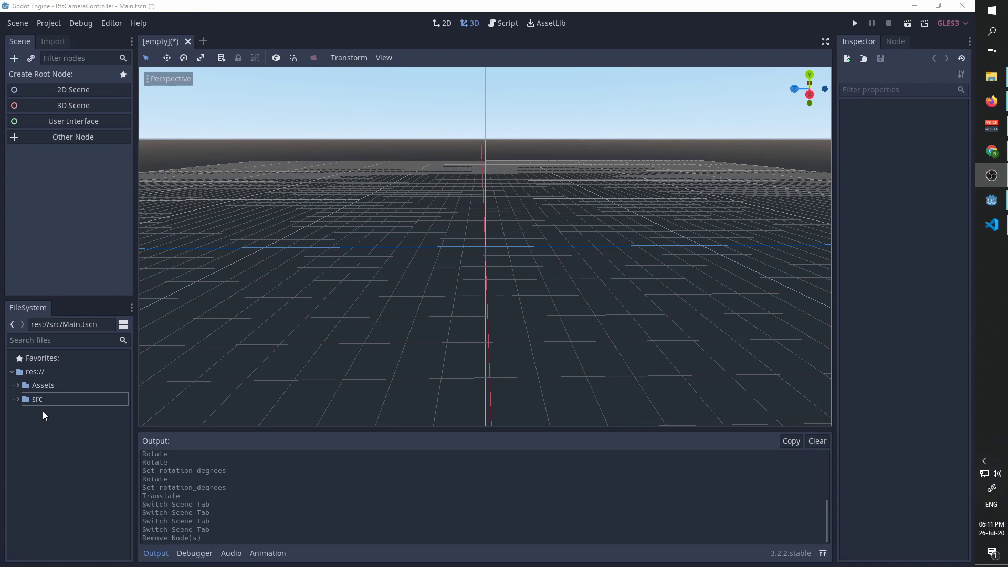
Step: Make a plain Node the scene root and rename it Main
{"action": "left_click", "coordinate": [51, 138]}
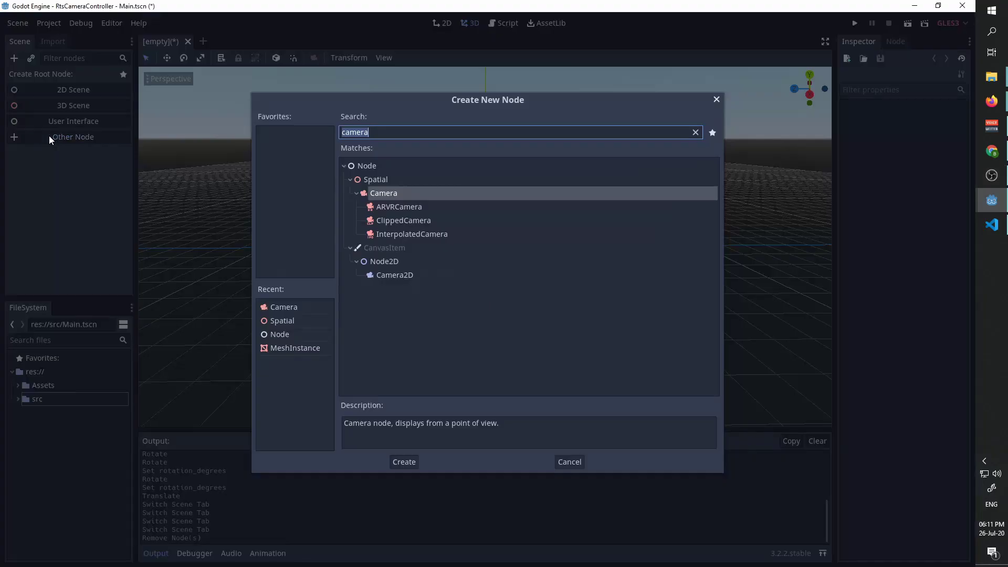
{"action": "double_click", "coordinate": [367, 166]}
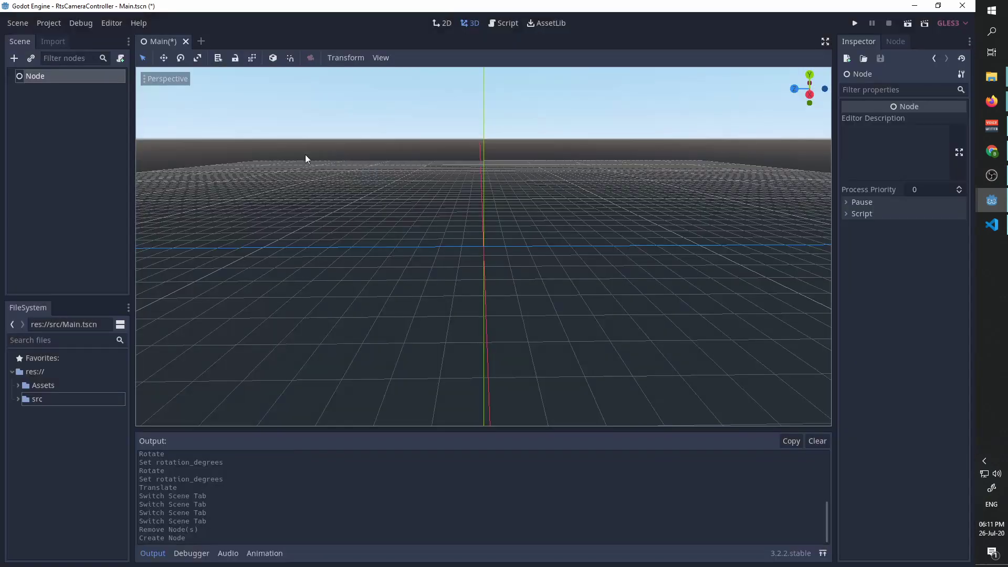
{"action": "double_click", "coordinate": [51, 76]}
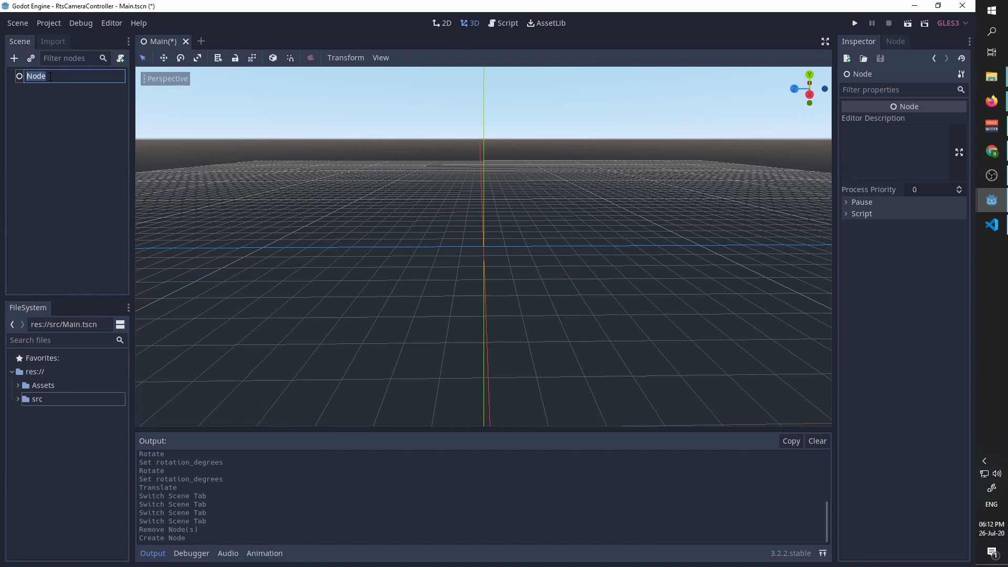
{"action": "type", "text": "Main"}
{"action": "key", "text": "Return"}
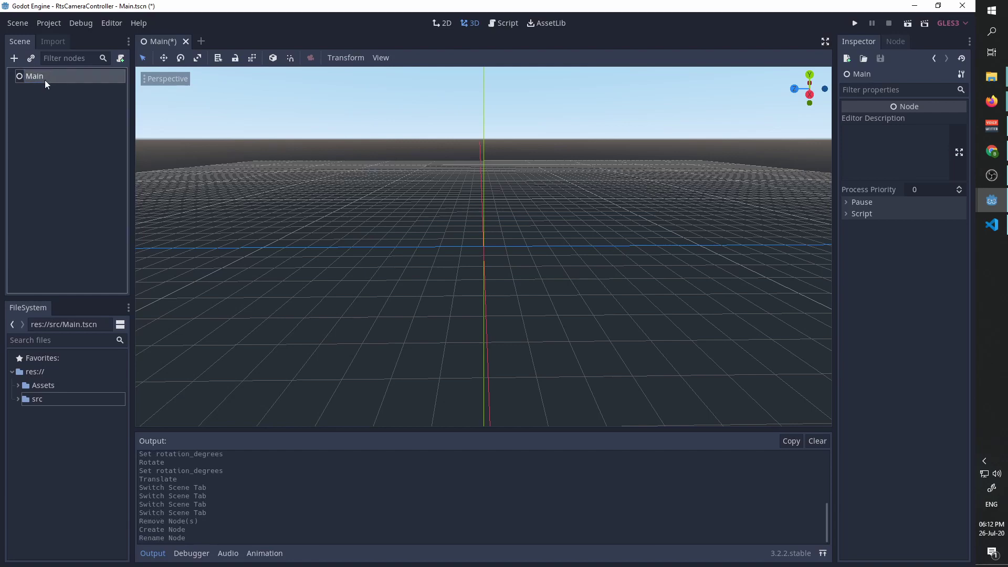
Step: Add a Spatial child under Main and name it World
{"action": "left_click", "coordinate": [14, 59]}
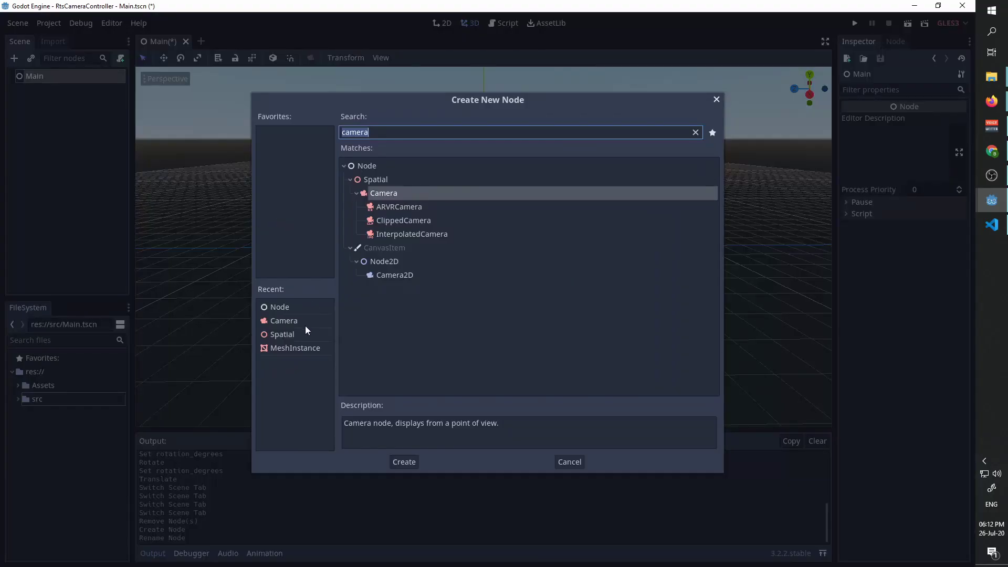
{"action": "double_click", "coordinate": [282, 337]}
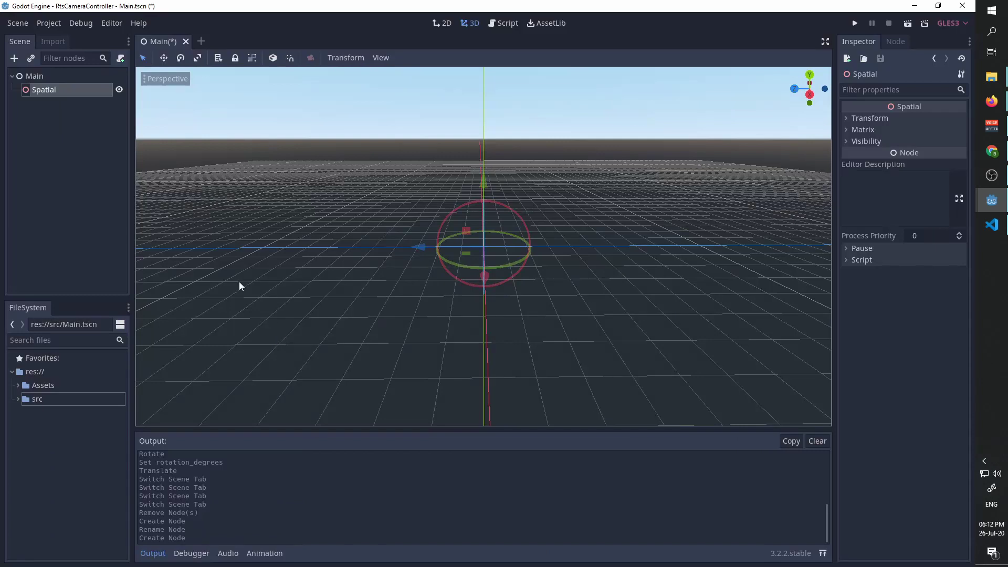
{"action": "double_click", "coordinate": [49, 93]}
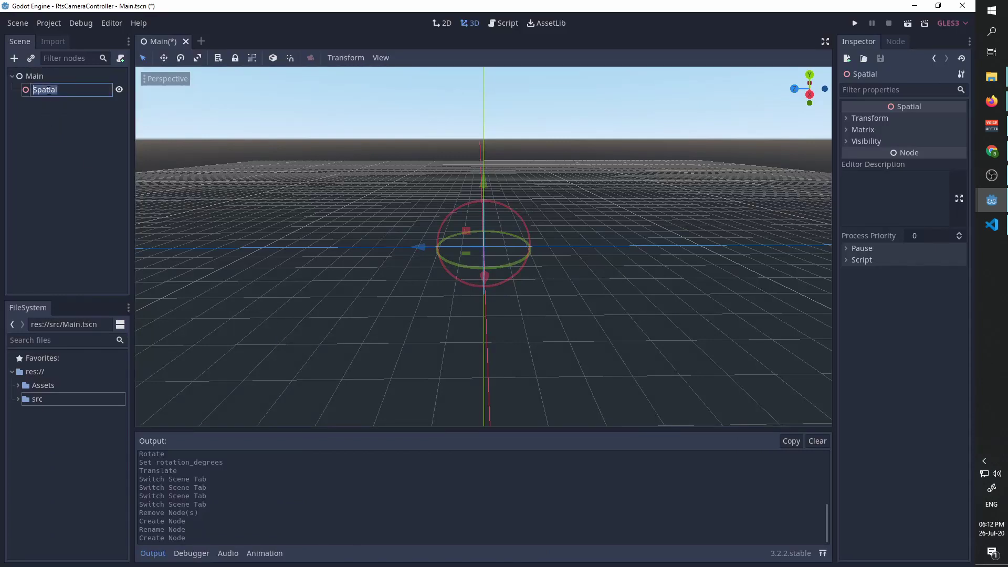
{"action": "type", "text": "World"}
{"action": "key", "text": "Return"}
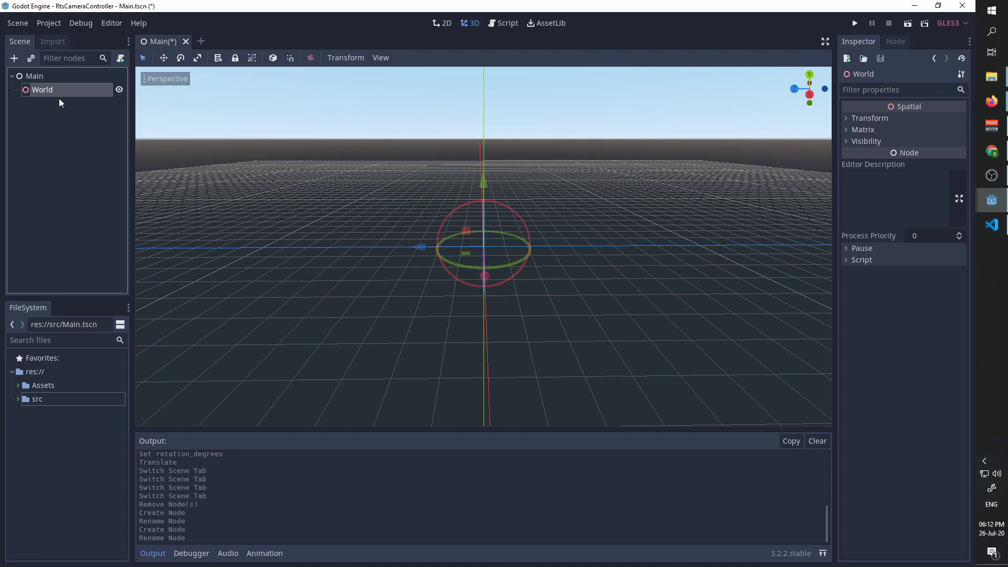
{"action": "right_click", "coordinate": [52, 93]}
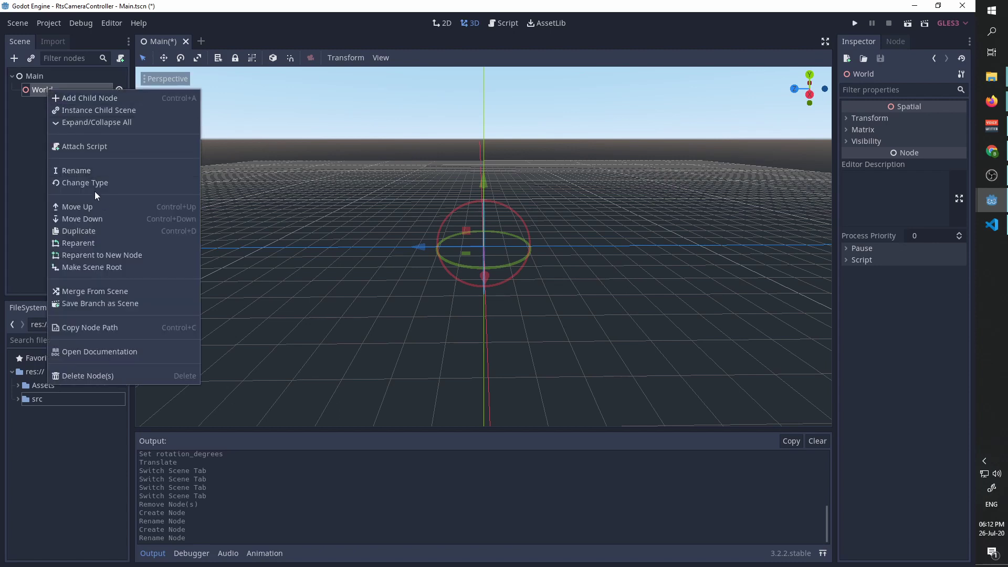
Step: Add a Spatial child under World and name it Scene
{"action": "left_click", "coordinate": [67, 99]}
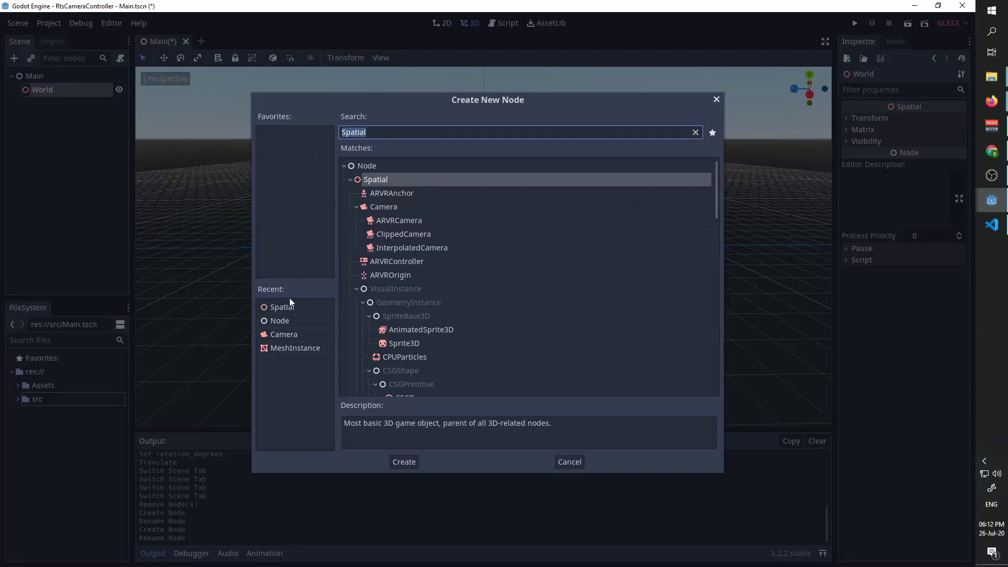
{"action": "double_click", "coordinate": [279, 307]}
{"action": "double_click", "coordinate": [59, 103]}
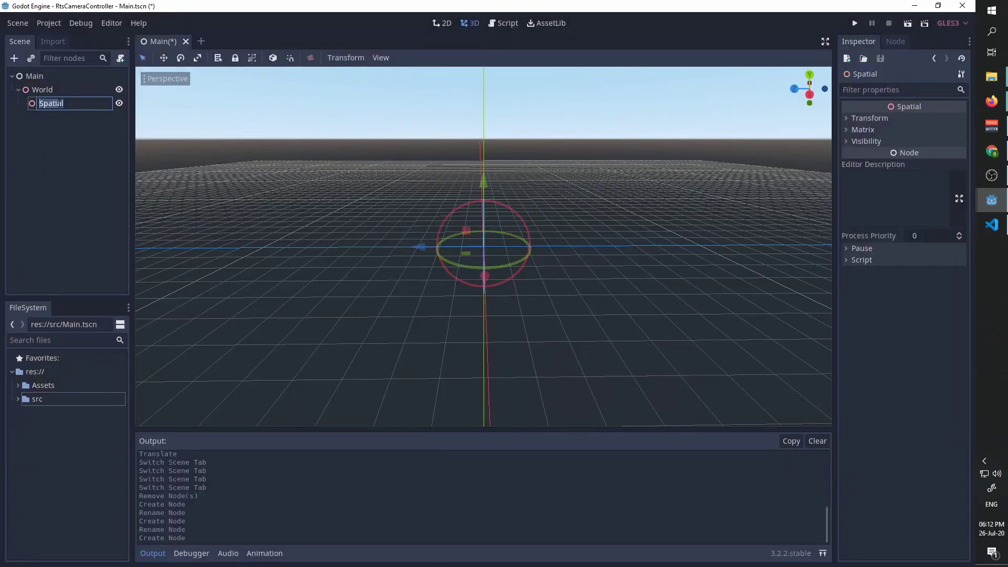
{"action": "type", "text": "Scene"}
{"action": "key", "text": "Return"}
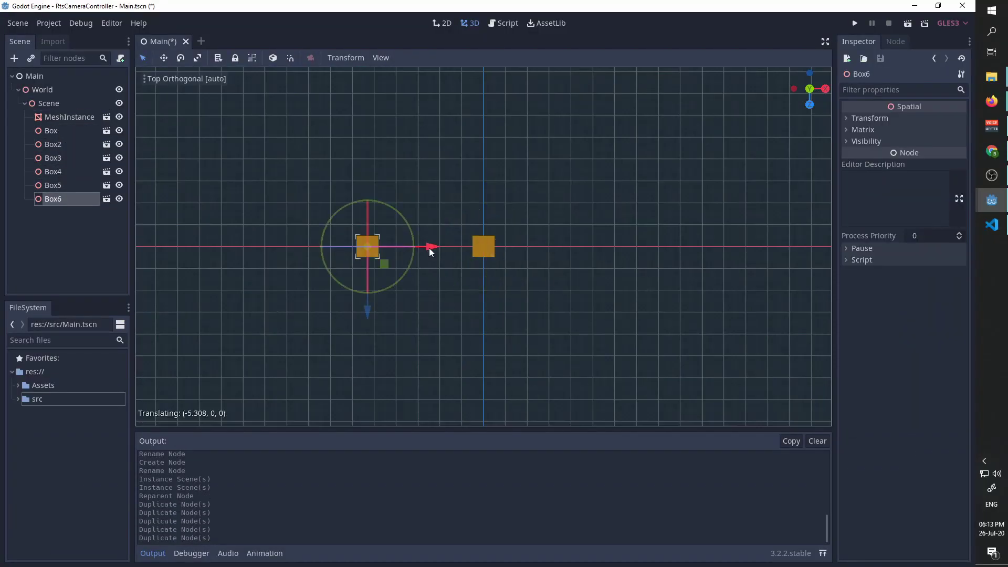
Step: Spread the six boxes, Box through Box6, out across the ground around the origin
{"action": "left_click_drag", "start_coordinate": [367, 245], "coordinate": [362, 156]}
{"action": "left_click", "coordinate": [53, 185]}
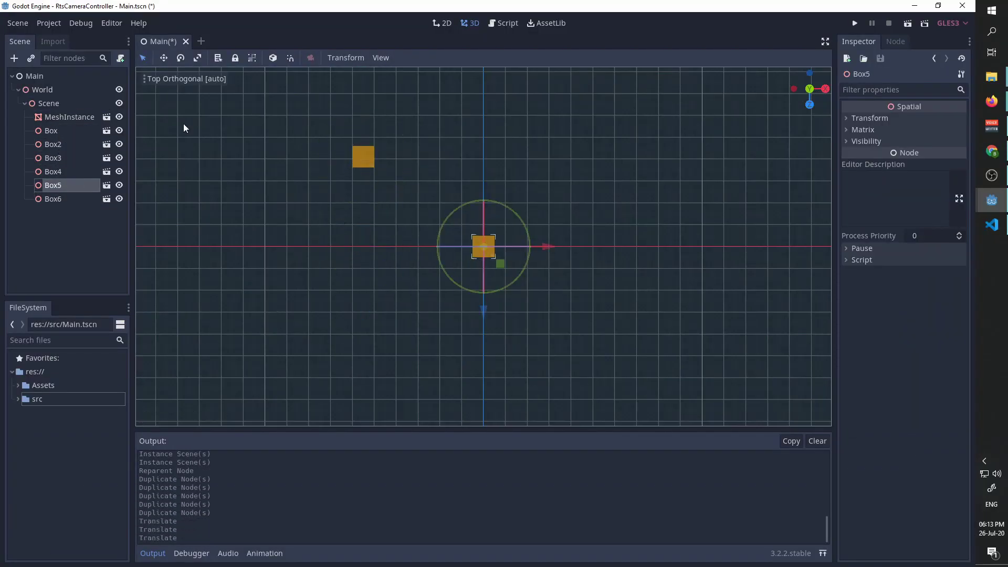
{"action": "left_click_drag", "start_coordinate": [480, 249], "coordinate": [445, 245]}
{"action": "left_click", "coordinate": [52, 171]}
{"action": "left_click", "coordinate": [53, 158]}
{"action": "left_click", "coordinate": [53, 144]}
{"action": "left_click", "coordinate": [51, 130]}
{"action": "middle_click_drag", "start_coordinate": [504, 265], "coordinate": [462, 293]}
{"action": "left_click", "coordinate": [24, 104]}
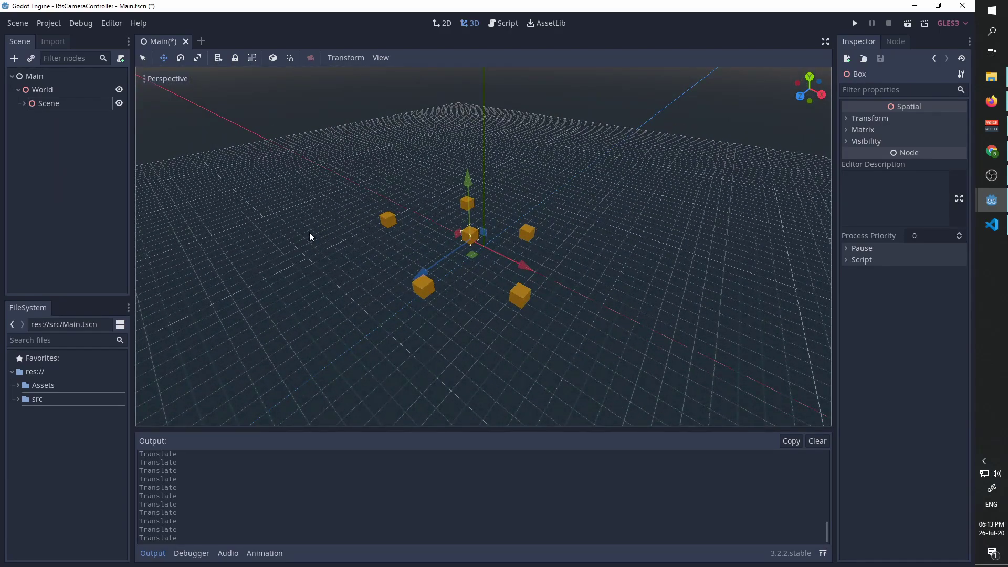
Step: Save the Main scene and locate Main.tscn in the src folder
{"action": "key", "text": "ctrl+s"}
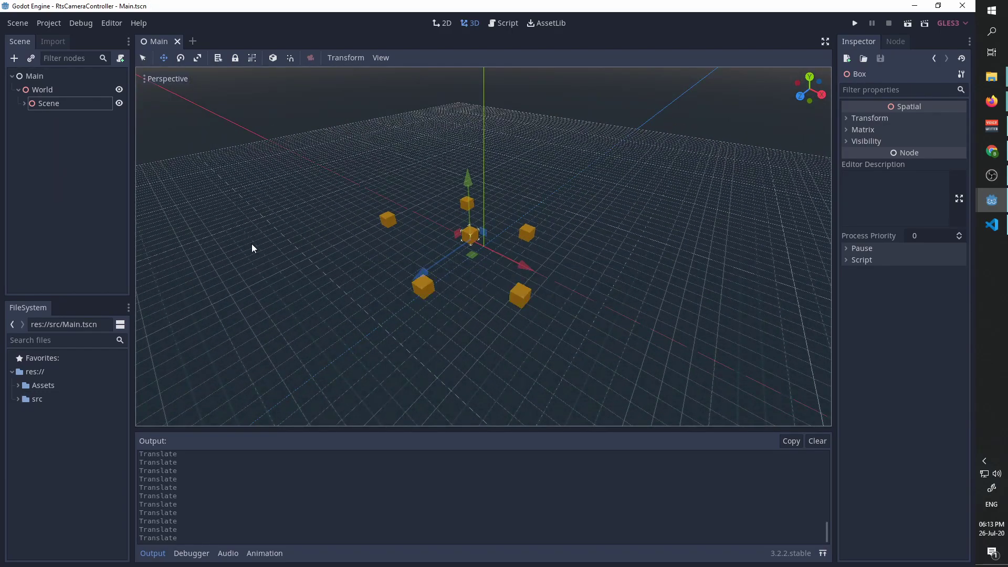
{"action": "left_click", "coordinate": [19, 399]}
{"action": "right_click", "coordinate": [55, 446]}
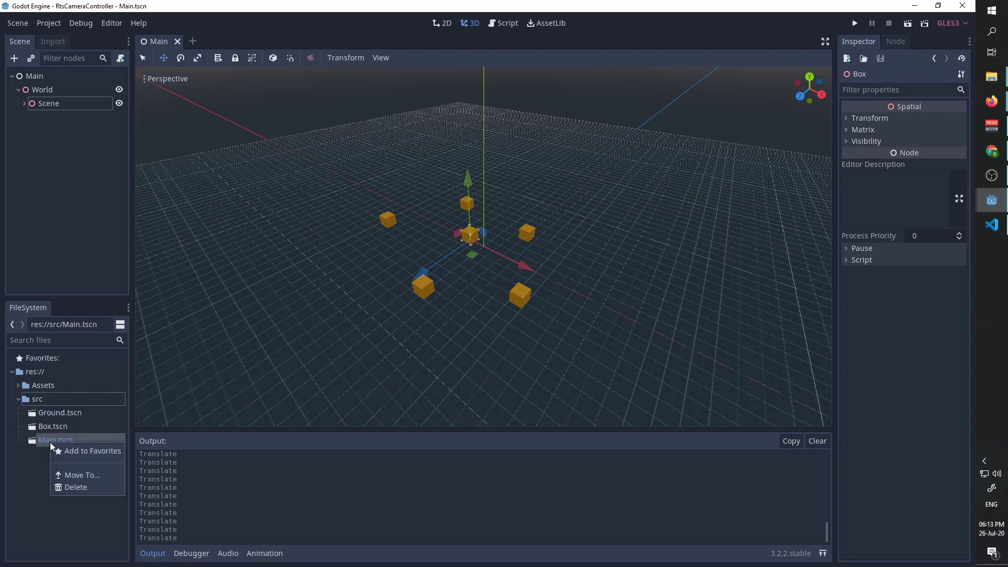
{"action": "left_click", "coordinate": [38, 446]}
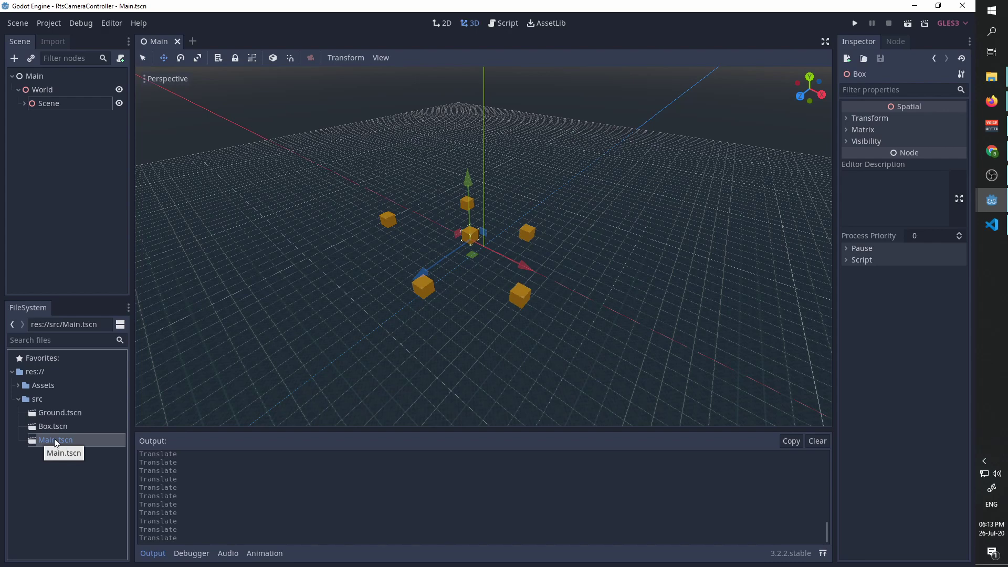
Step: Add another Spatial child under World named RtsCameraController
{"action": "left_click", "coordinate": [50, 93]}
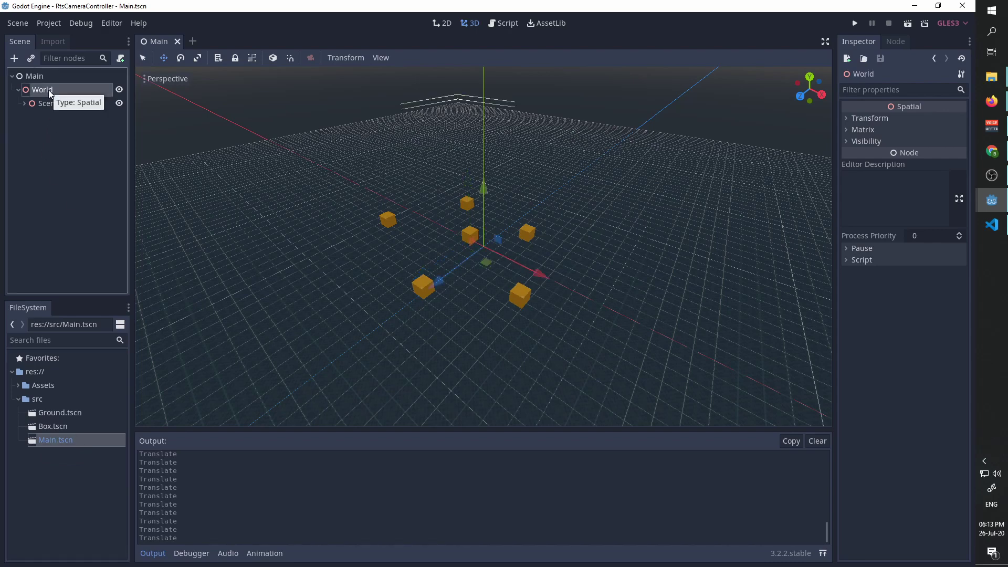
{"action": "right_click", "coordinate": [50, 93]}
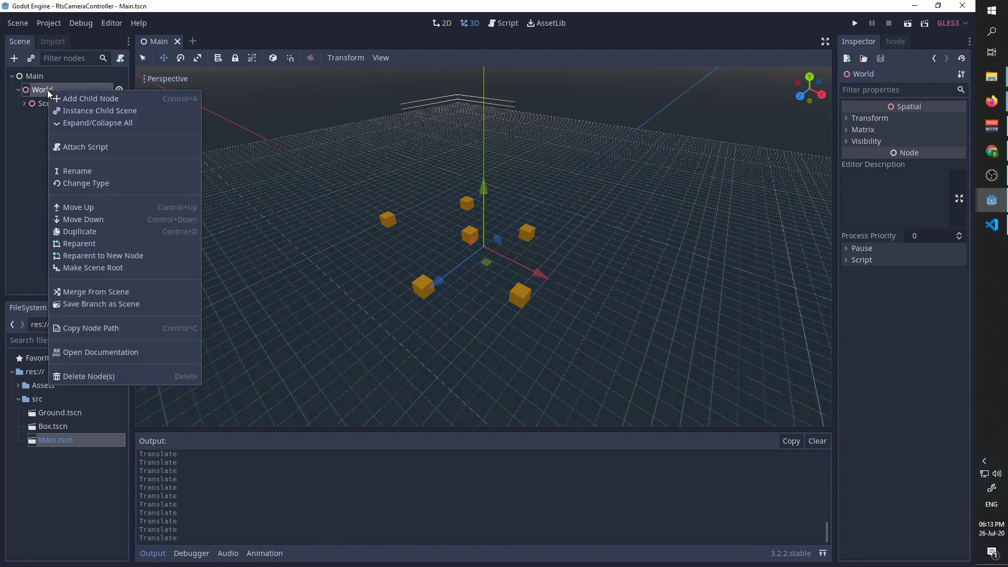
{"action": "left_click", "coordinate": [74, 100]}
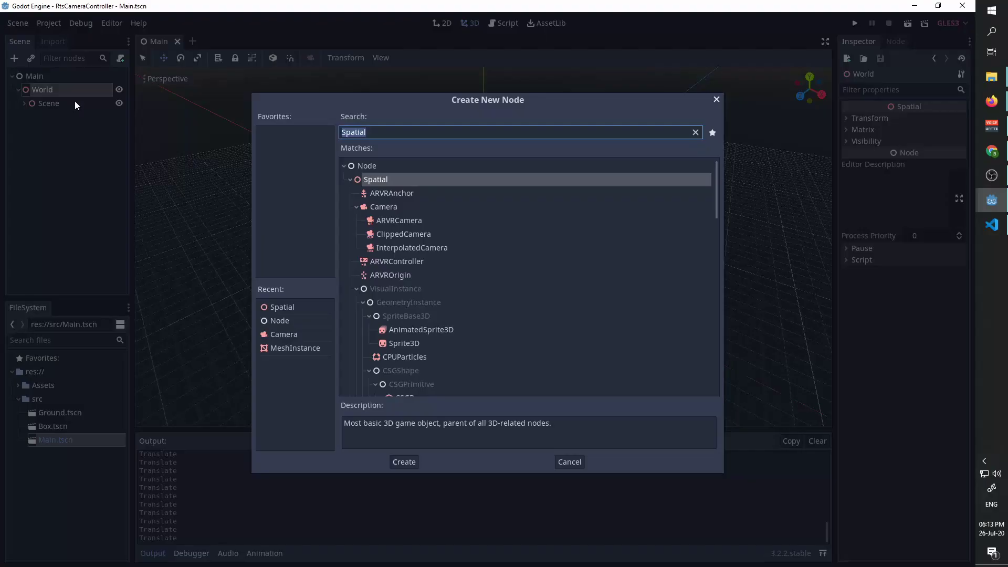
{"action": "double_click", "coordinate": [297, 309]}
{"action": "double_click", "coordinate": [49, 116]}
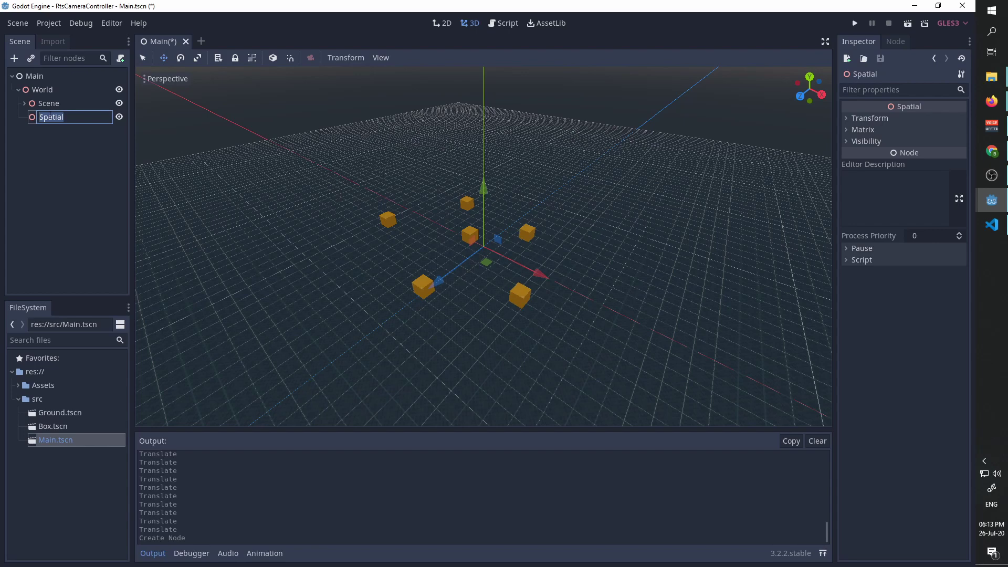
{"action": "type", "text": "RtsCameraController"}
{"action": "key", "text": "Return"}
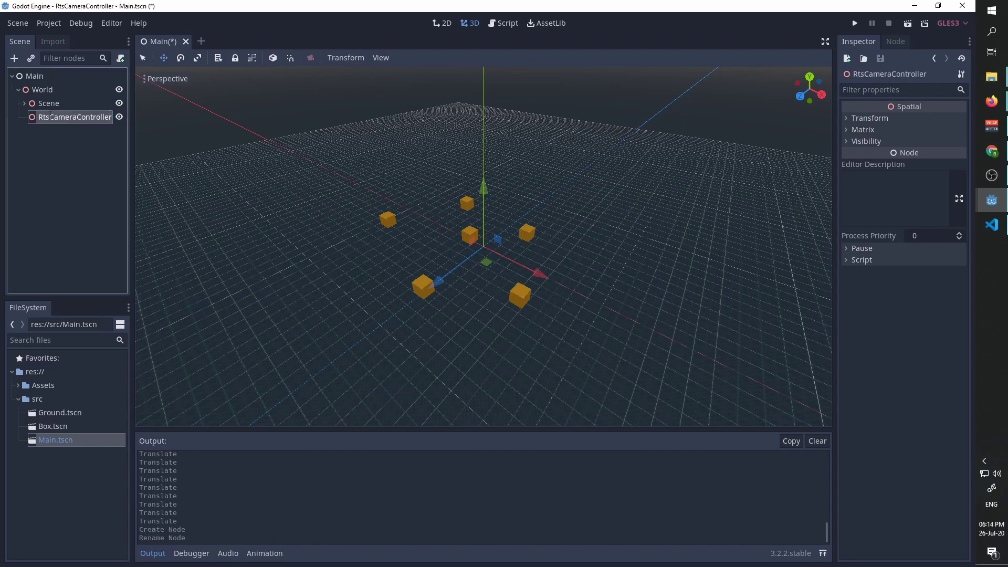
Step: Give RtsCameraController a Spatial child named Elevation
{"action": "left_click", "coordinate": [14, 57]}
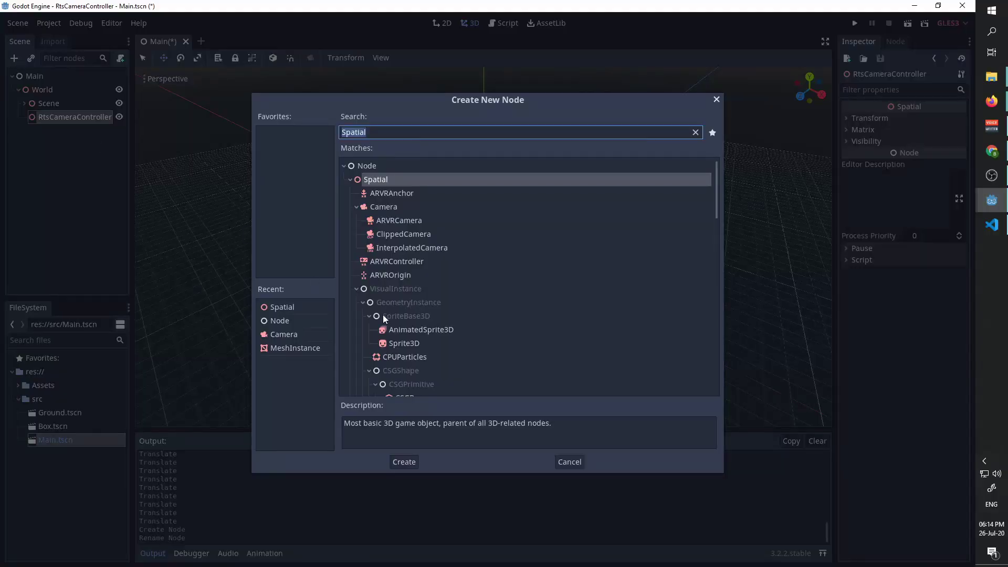
{"action": "double_click", "coordinate": [306, 310]}
{"action": "double_click", "coordinate": [57, 132]}
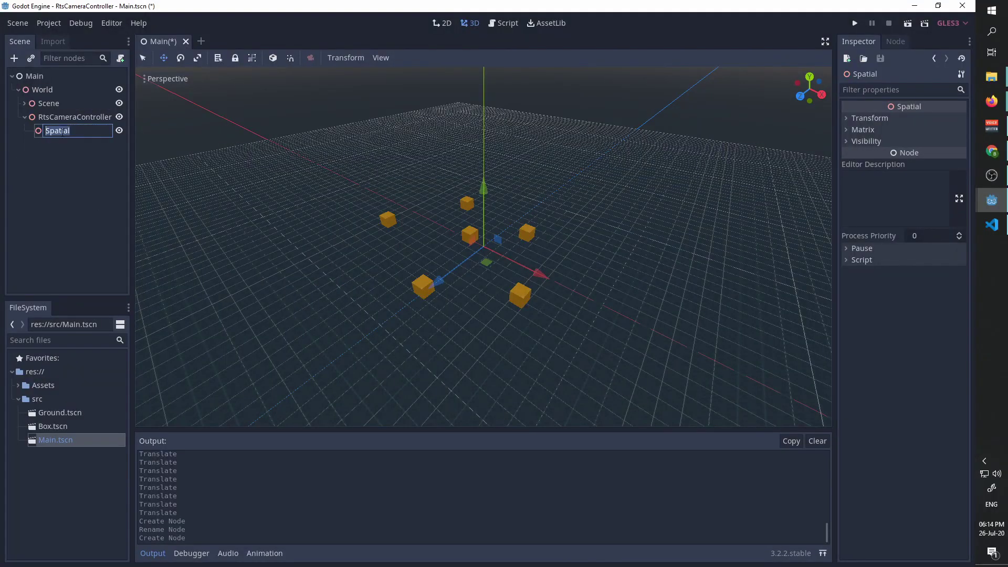
{"action": "type", "text": "Elevati"}
{"action": "key", "text": "BackSpace"}
{"action": "key", "text": "BackSpace"}
{"action": "type", "text": "tion"}
{"action": "key", "text": "Return"}
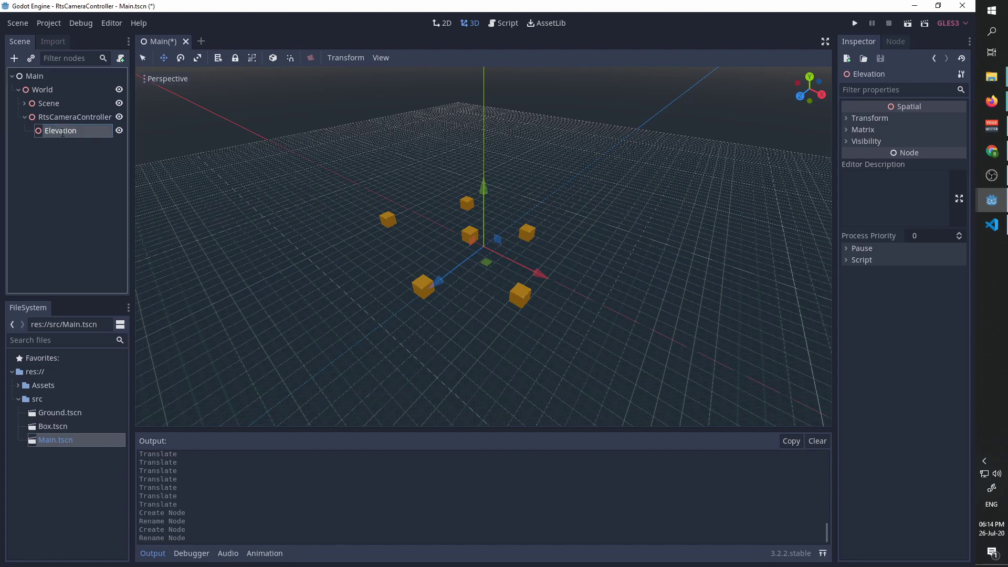
Step: Add a Camera under Elevation, preview through it, and switch to 2 stacked viewports
{"action": "left_click", "coordinate": [16, 59]}
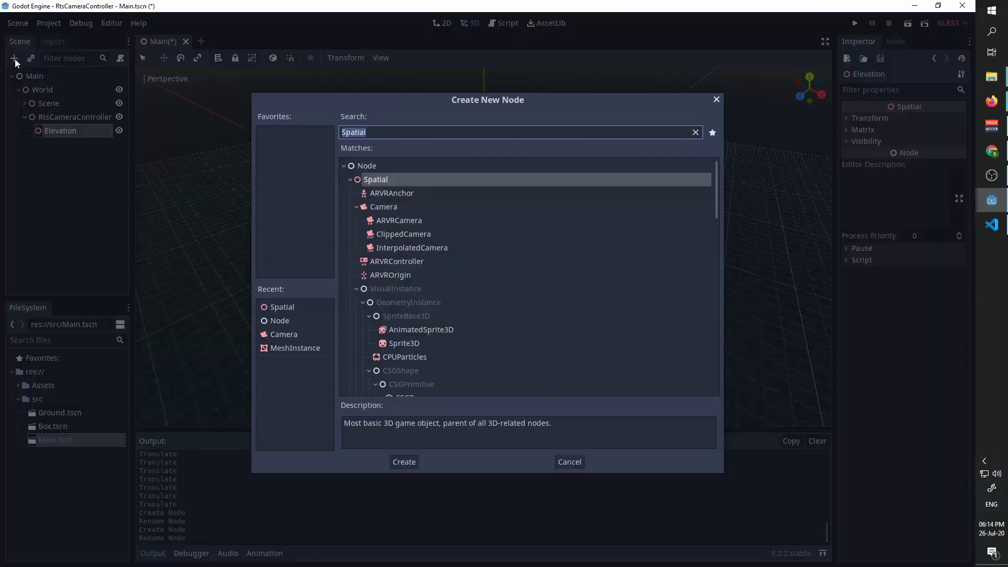
{"action": "double_click", "coordinate": [298, 333]}
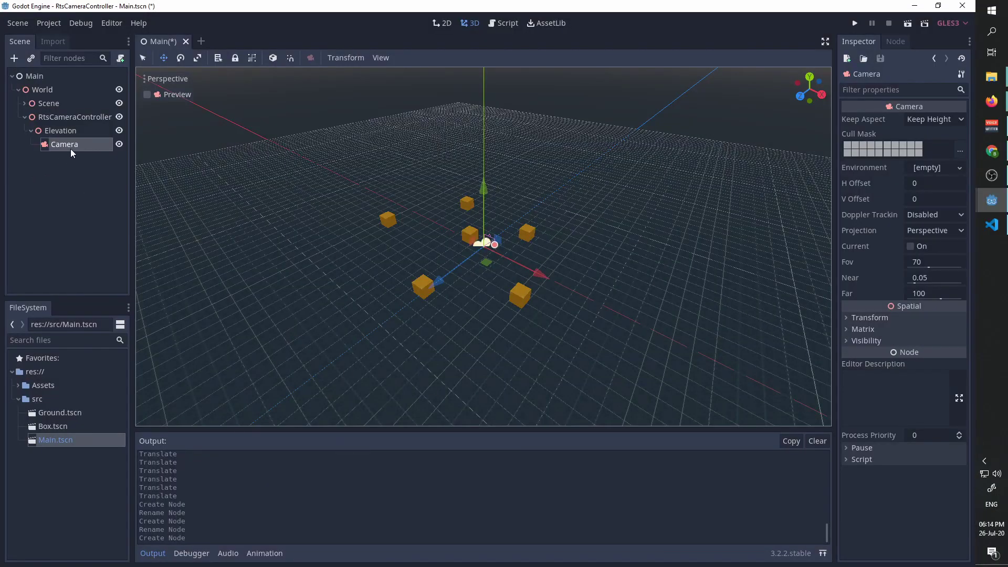
{"action": "left_click", "coordinate": [147, 95]}
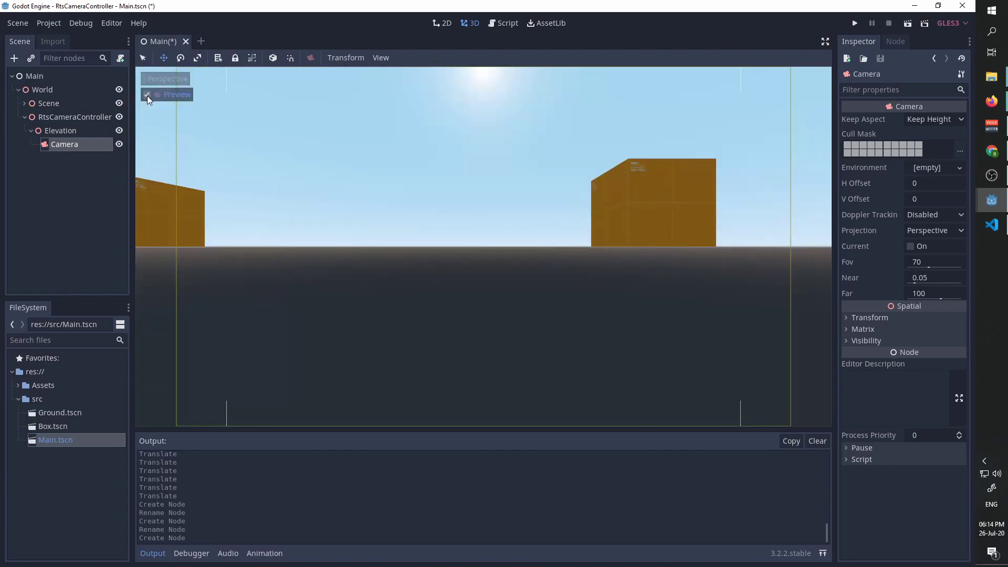
{"action": "left_click", "coordinate": [380, 59]}
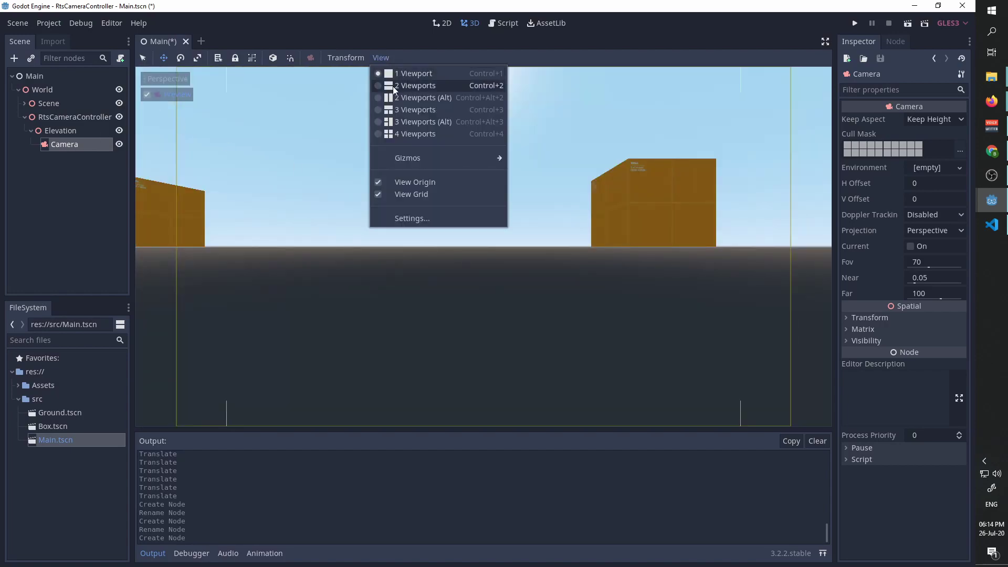
{"action": "left_click", "coordinate": [394, 85]}
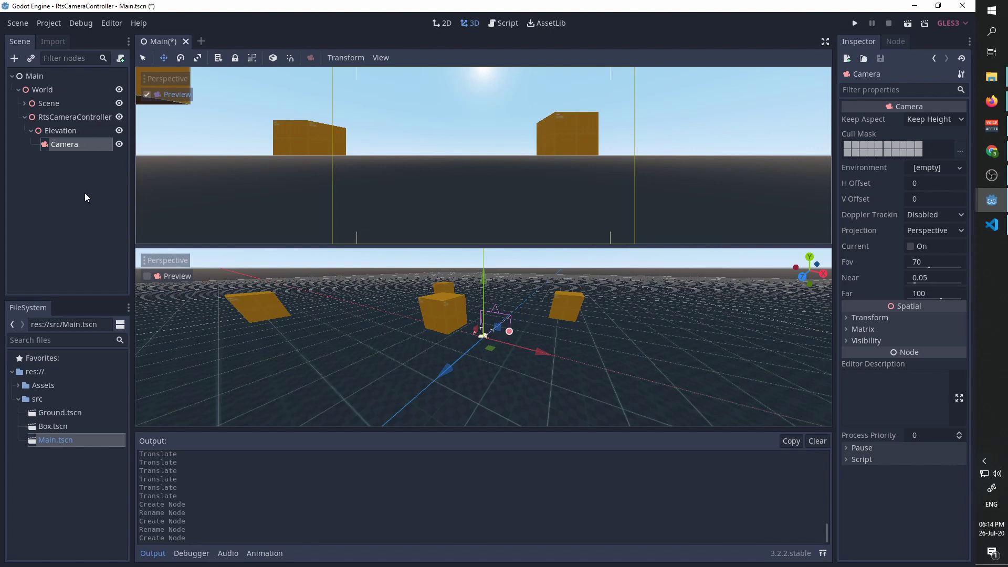
Step: Set the Camera's Translation Z to 2.237, pulling it back from Elevation
{"action": "left_click", "coordinate": [846, 318]}
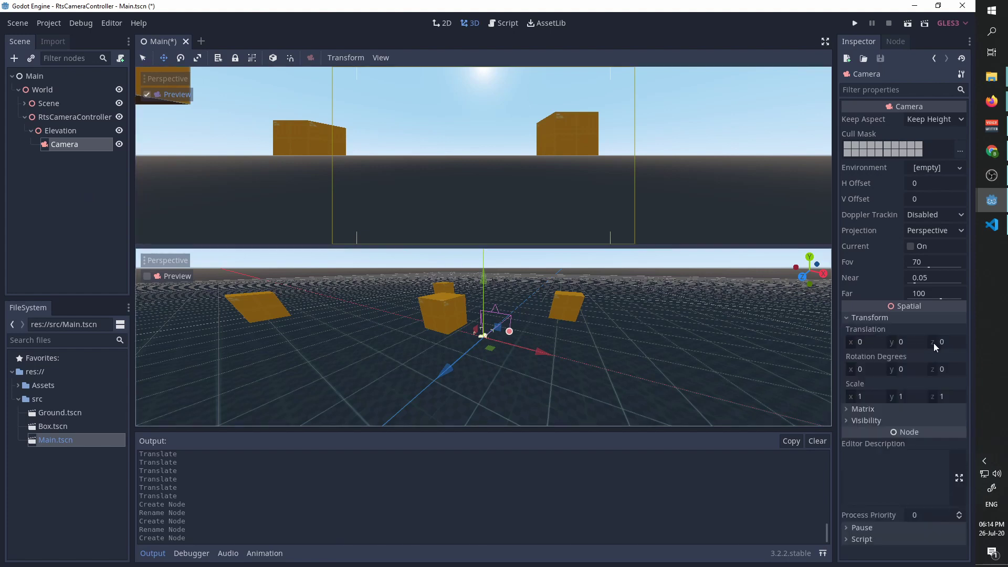
{"action": "mouse_move", "coordinate": [934, 346]}
{"action": "left_mouse_down"}
{"action": "mouse_move", "coordinate": [965, 346]}
{"action": "mouse_move", "coordinate": [951, 347]}
{"action": "left_mouse_up"}
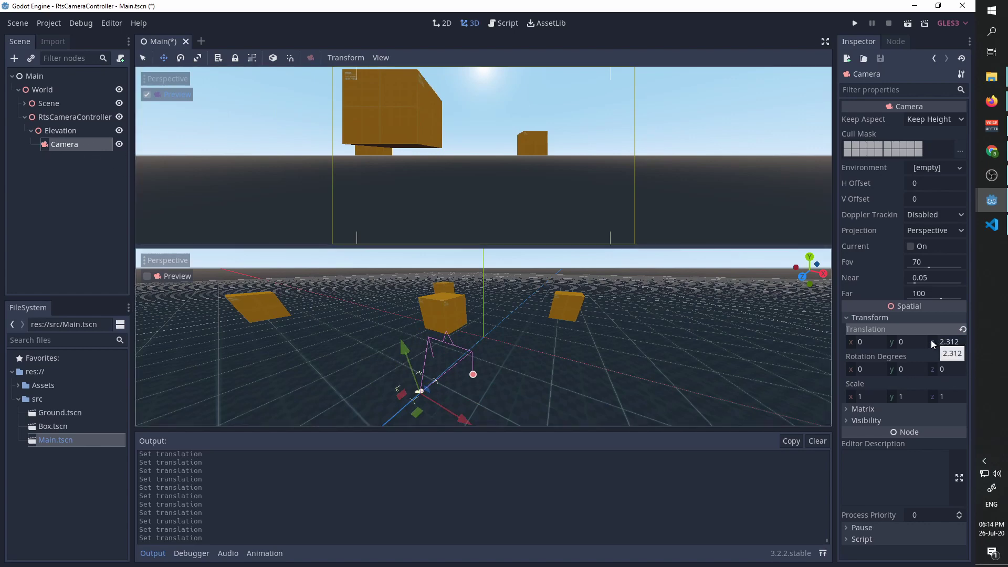
{"action": "mouse_move", "coordinate": [932, 344]}
{"action": "left_mouse_down"}
{"action": "mouse_move", "coordinate": [911, 344]}
{"action": "mouse_move", "coordinate": [939, 344]}
{"action": "left_mouse_up"}
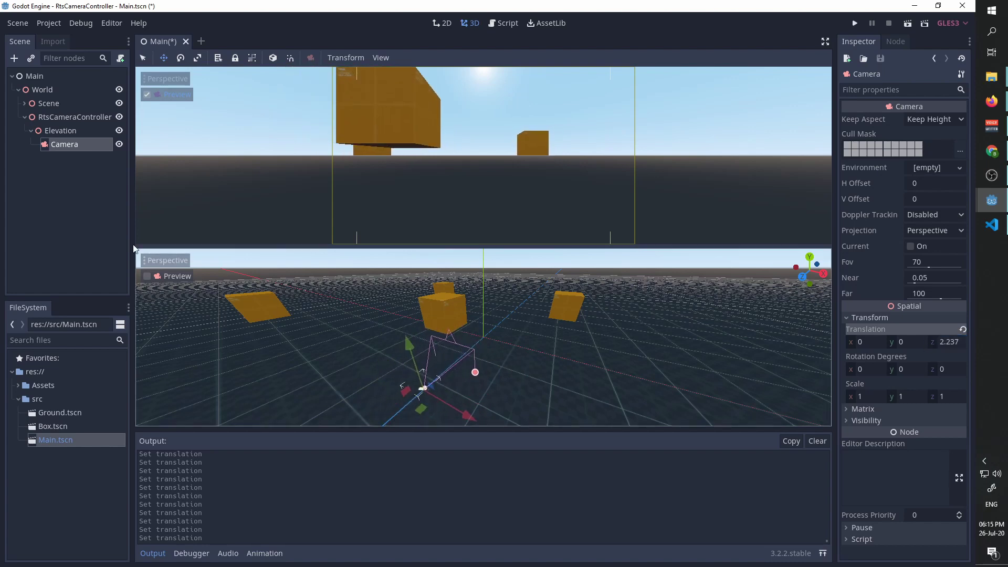
{"action": "left_click", "coordinate": [64, 133]}
Step: Rotate Elevation to -36.95 degrees on X so the camera looks down at the boxes
{"action": "left_click", "coordinate": [867, 121]}
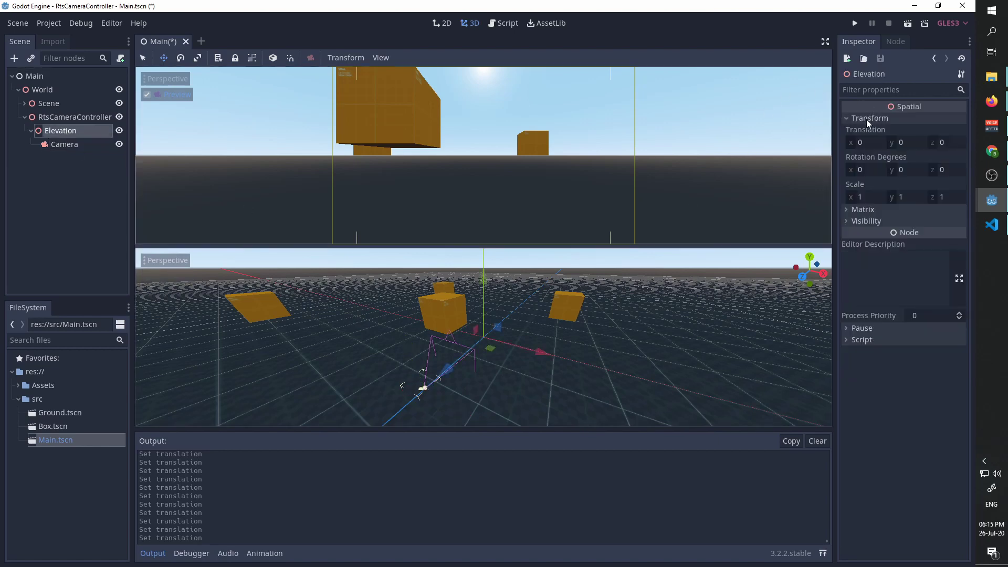
{"action": "left_click", "coordinate": [143, 58]}
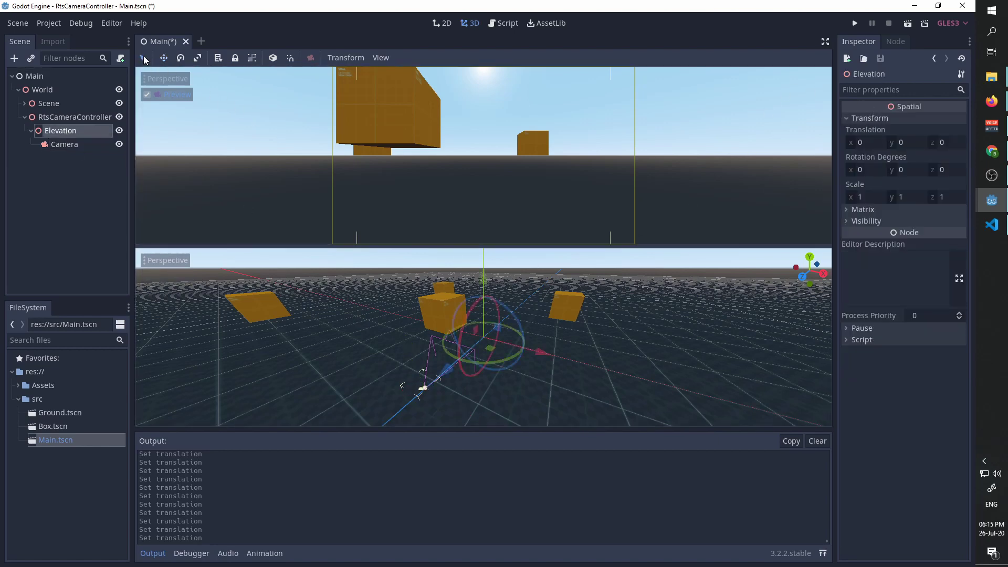
{"action": "middle_click_drag", "start_coordinate": [593, 366], "coordinate": [512, 312]}
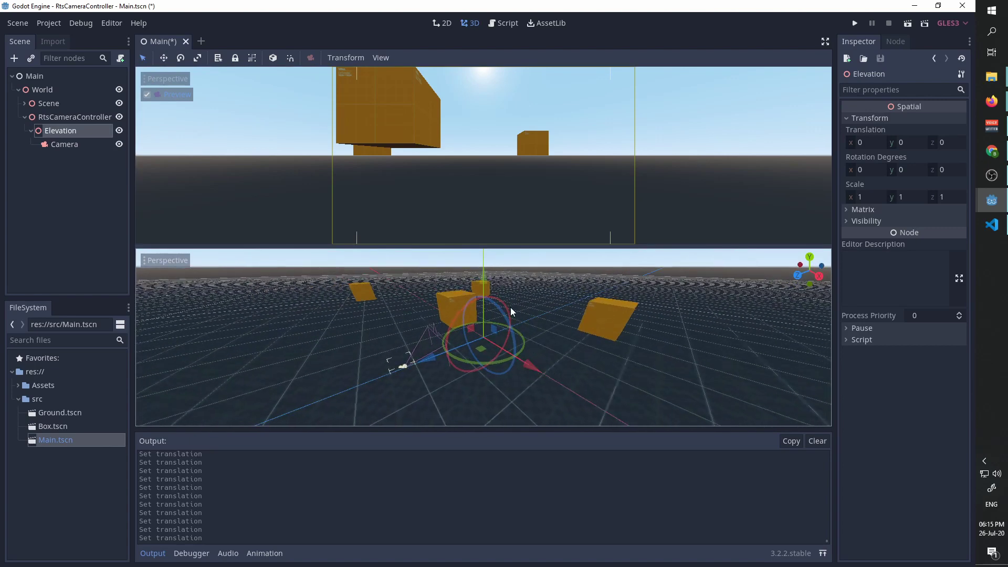
{"action": "mouse_move", "coordinate": [512, 312]}
{"action": "left_mouse_down"}
{"action": "mouse_move", "coordinate": [524, 325]}
{"action": "mouse_move", "coordinate": [519, 316]}
{"action": "left_mouse_up"}
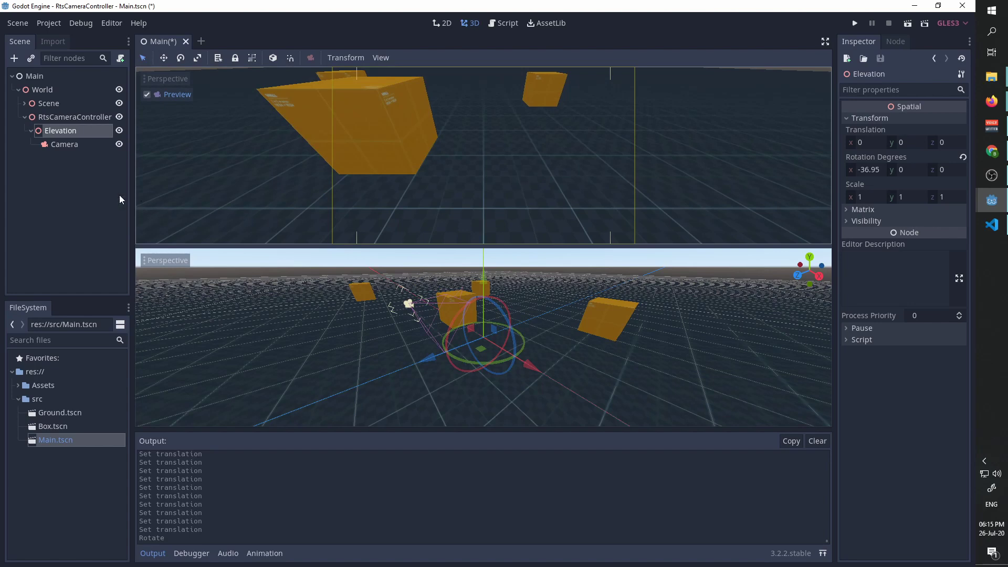
Step: Move RtsCameraController to about (-0.352, 0, 0.301) and turn it 50.464 degrees around Y
{"action": "left_click", "coordinate": [75, 119]}
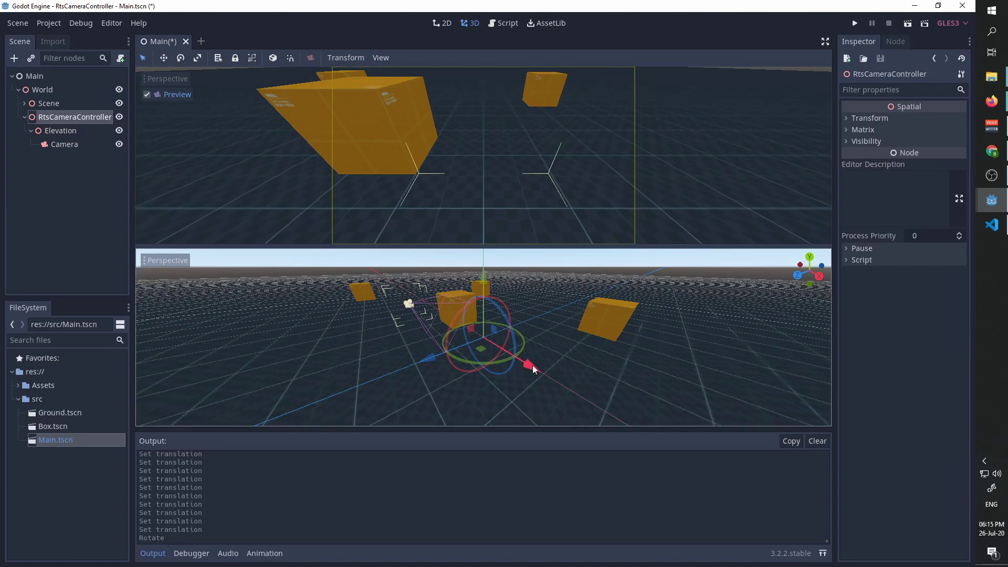
{"action": "mouse_move", "coordinate": [531, 369]}
{"action": "left_mouse_down"}
{"action": "mouse_move", "coordinate": [551, 378]}
{"action": "mouse_move", "coordinate": [540, 376]}
{"action": "left_mouse_up"}
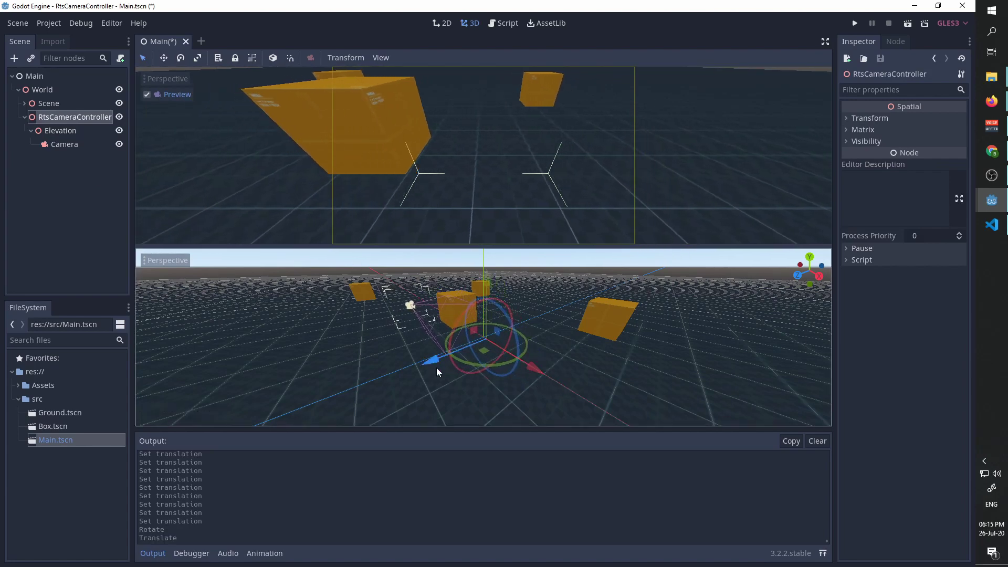
{"action": "mouse_move", "coordinate": [438, 366]}
{"action": "left_mouse_down"}
{"action": "mouse_move", "coordinate": [387, 367]}
{"action": "mouse_move", "coordinate": [434, 376]}
{"action": "left_mouse_up"}
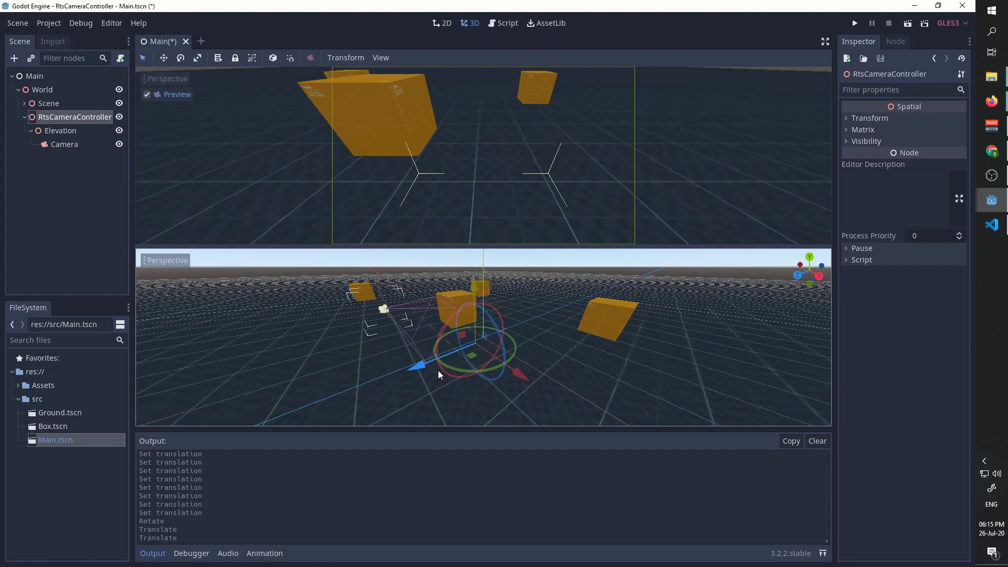
{"action": "left_click_drag", "start_coordinate": [517, 381], "coordinate": [501, 336]}
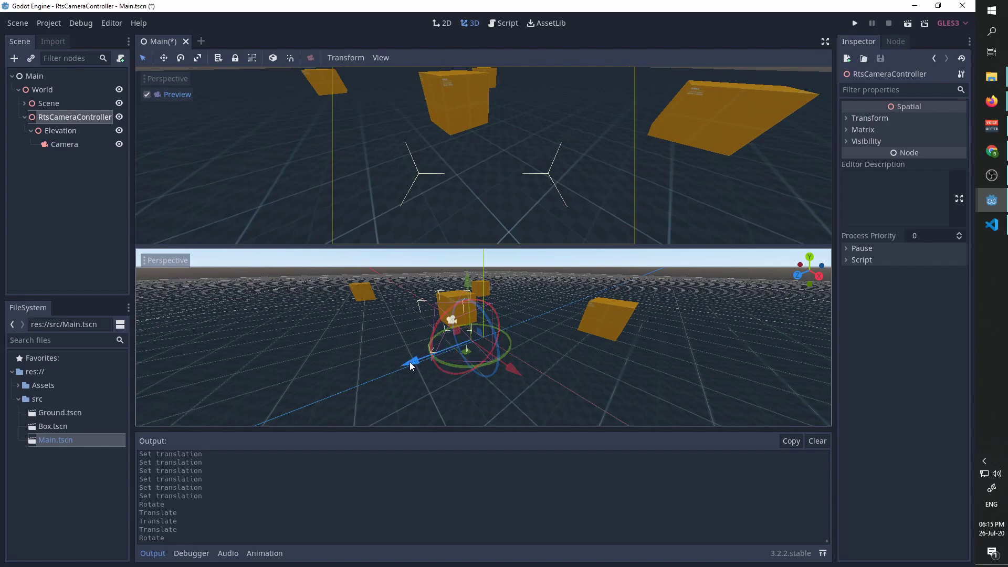
{"action": "mouse_move", "coordinate": [411, 366]}
{"action": "left_mouse_down"}
{"action": "mouse_move", "coordinate": [444, 351]}
{"action": "mouse_move", "coordinate": [397, 363]}
{"action": "mouse_move", "coordinate": [408, 361]}
{"action": "left_mouse_up"}
{"action": "left_click", "coordinate": [273, 58]}
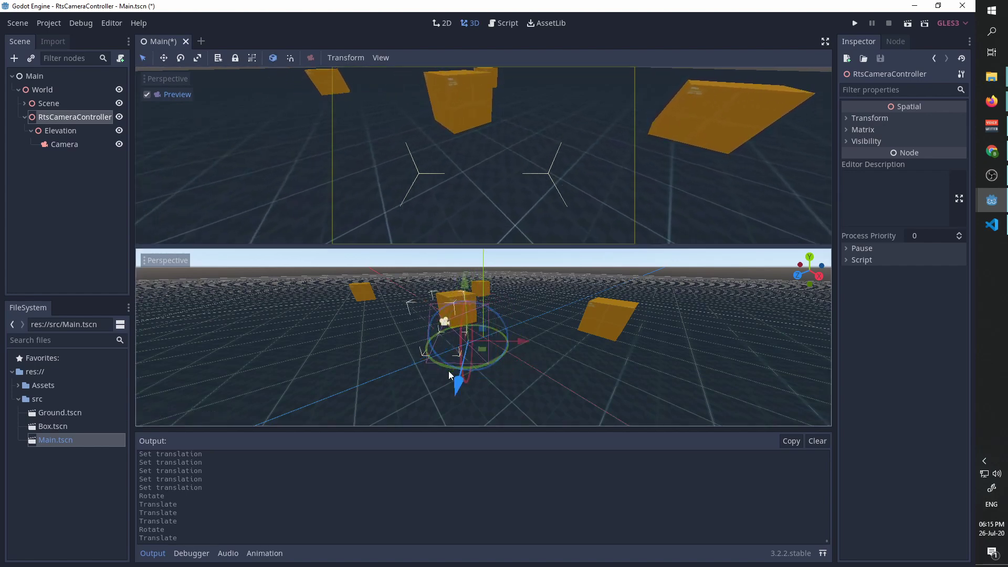
{"action": "mouse_move", "coordinate": [458, 389]}
{"action": "left_mouse_down"}
{"action": "mouse_move", "coordinate": [462, 357]}
{"action": "mouse_move", "coordinate": [458, 387]}
{"action": "mouse_move", "coordinate": [461, 361]}
{"action": "mouse_move", "coordinate": [458, 383]}
{"action": "mouse_move", "coordinate": [461, 375]}
{"action": "left_mouse_up"}
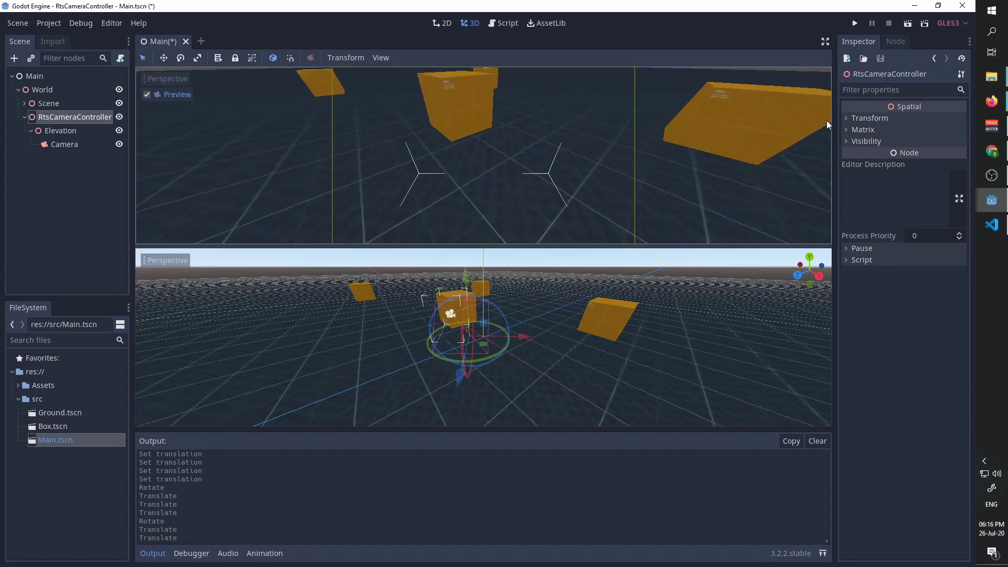
{"action": "left_click", "coordinate": [850, 120]}
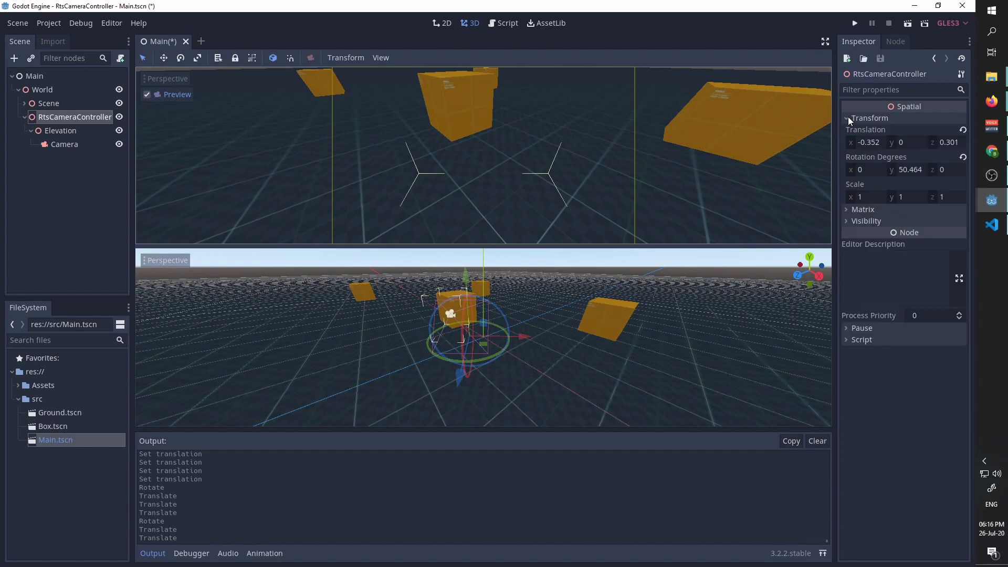
Step: Revert the translation and rotation of RtsCameraController, Elevation and Camera to zero
{"action": "left_click", "coordinate": [963, 132]}
{"action": "left_click", "coordinate": [79, 135]}
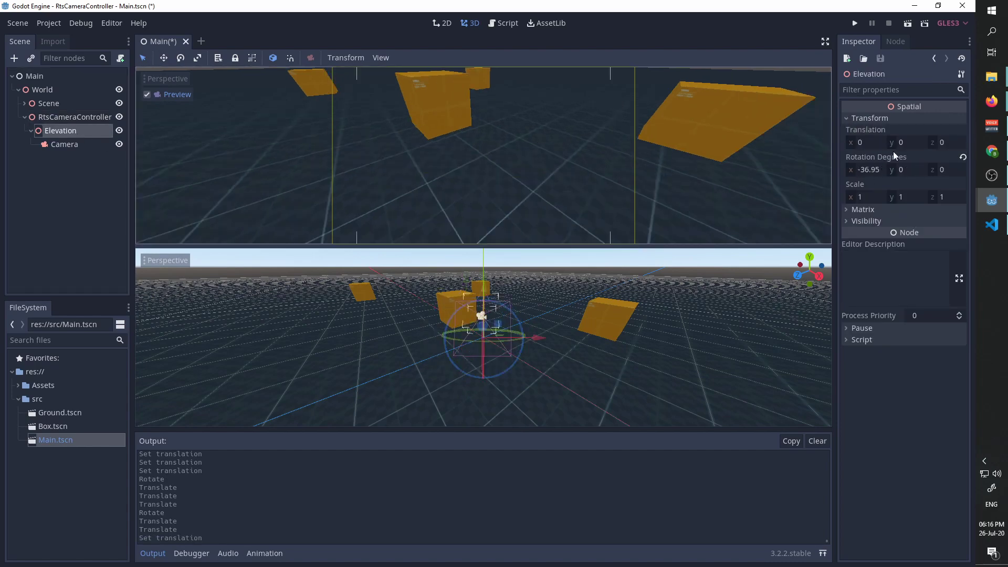
{"action": "left_click", "coordinate": [963, 157]}
{"action": "left_click", "coordinate": [55, 147]}
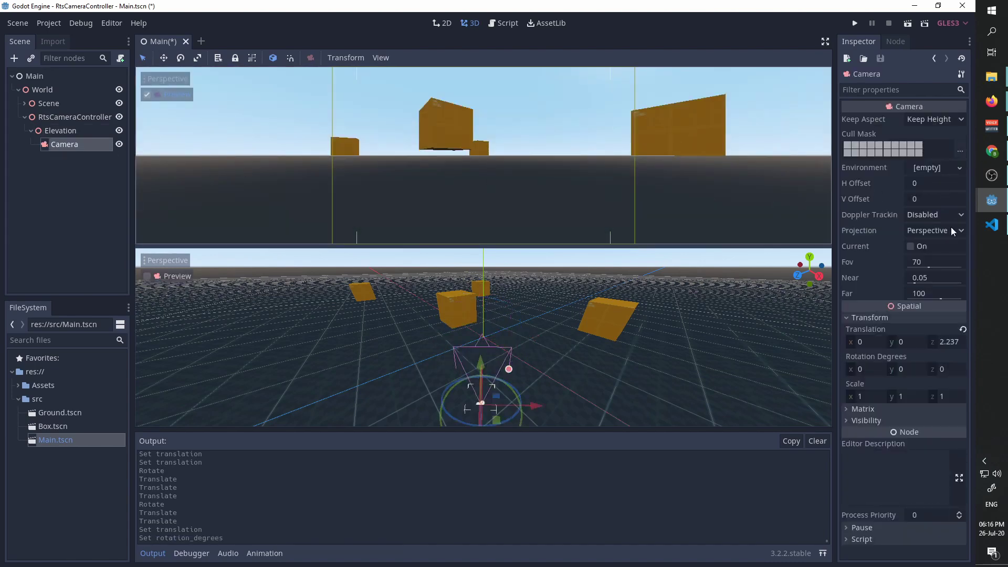
{"action": "left_click", "coordinate": [963, 329]}
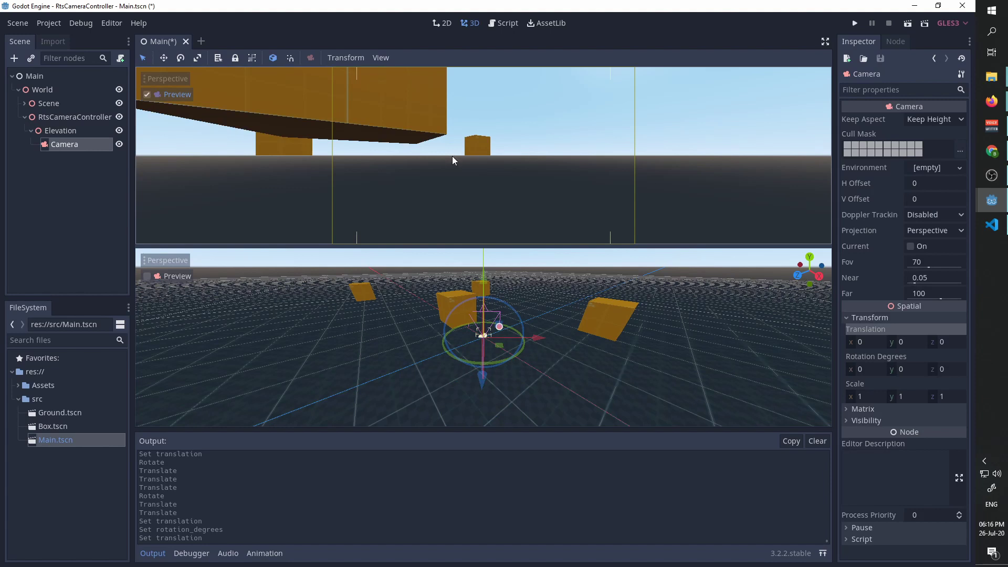
{"action": "left_click", "coordinate": [58, 118]}
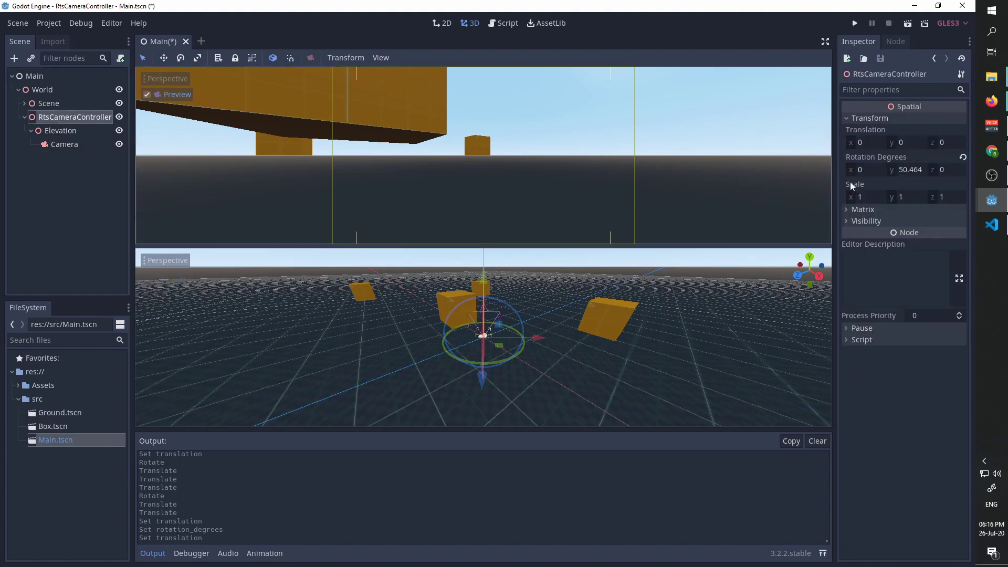
{"action": "left_click", "coordinate": [963, 156]}
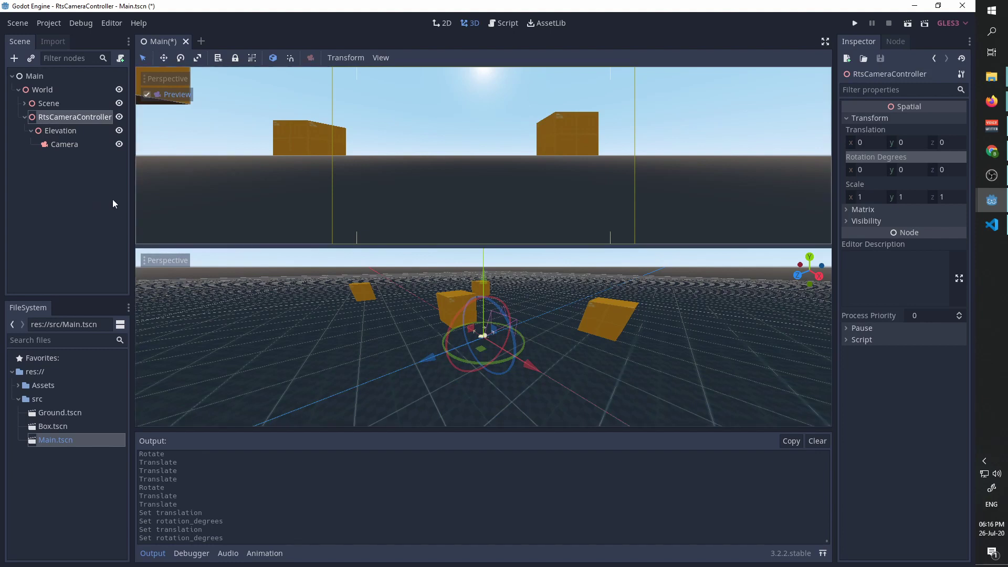
Step: Fold up RtsCameraController to hide its Elevation and Camera children
{"action": "left_click", "coordinate": [25, 117]}
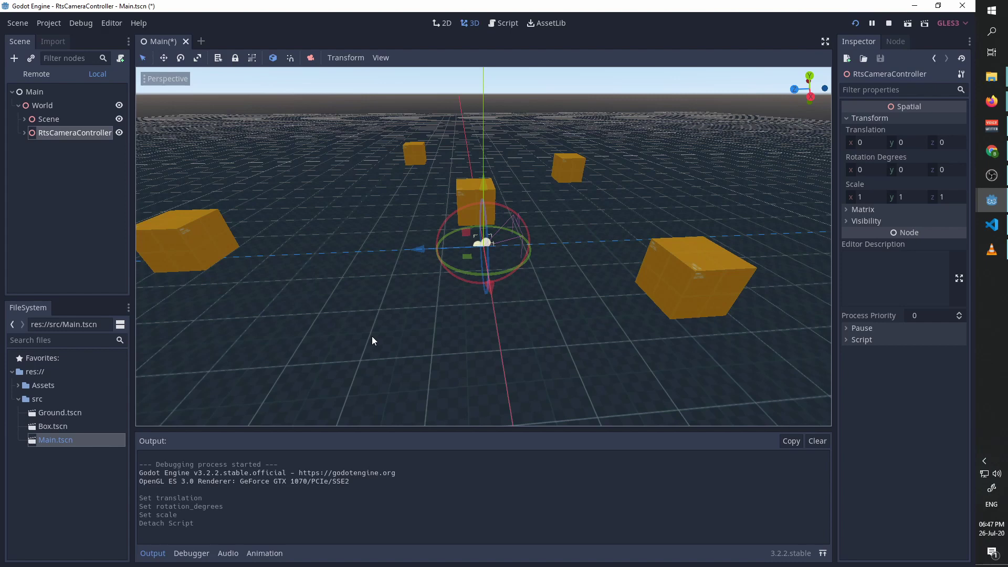
Step: In Project Settings, map camera_forward, camera_backward, camera_left and camera_right to W, S, A and D
{"action": "left_click", "coordinate": [49, 23]}
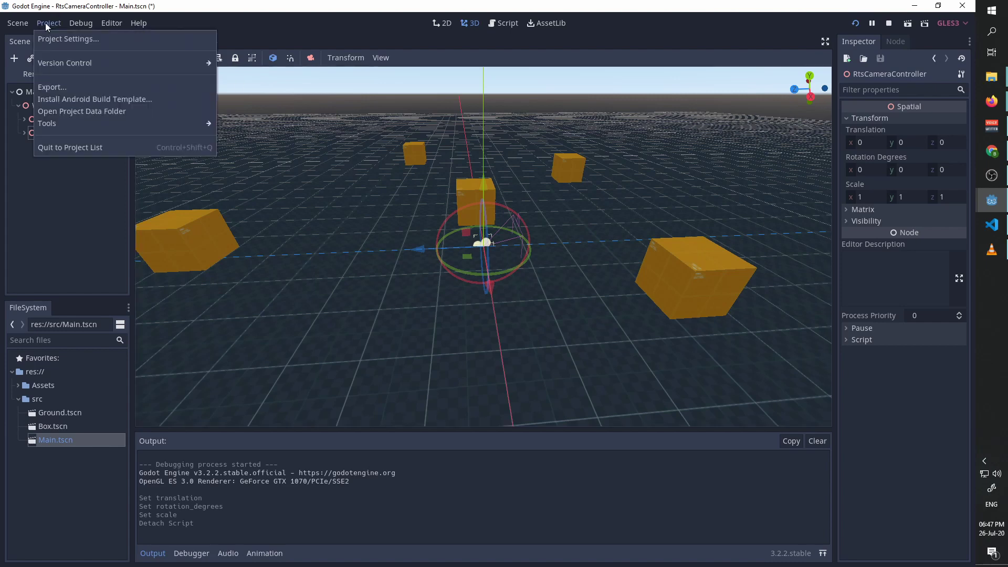
{"action": "left_click", "coordinate": [64, 39]}
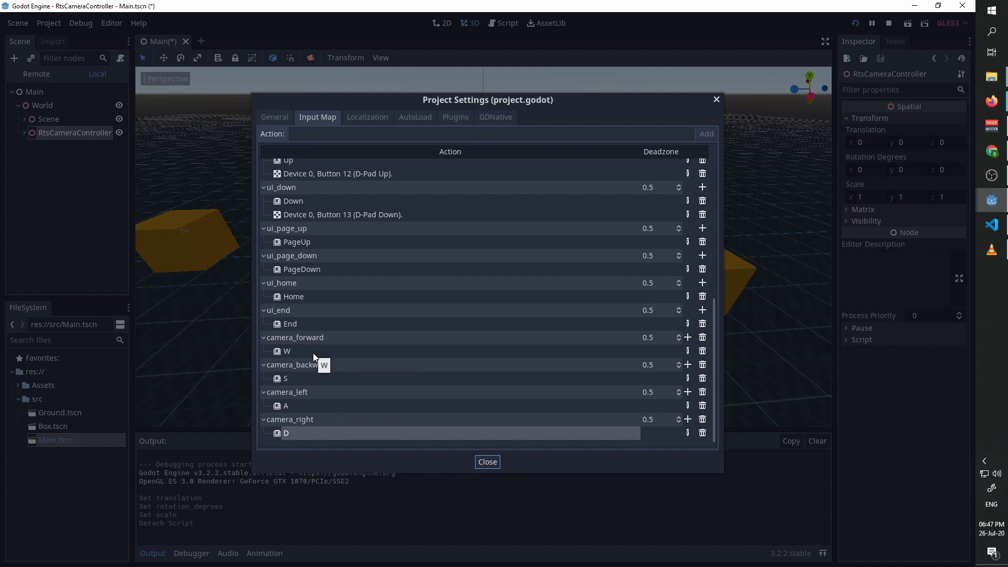
{"action": "left_click", "coordinate": [487, 461]}
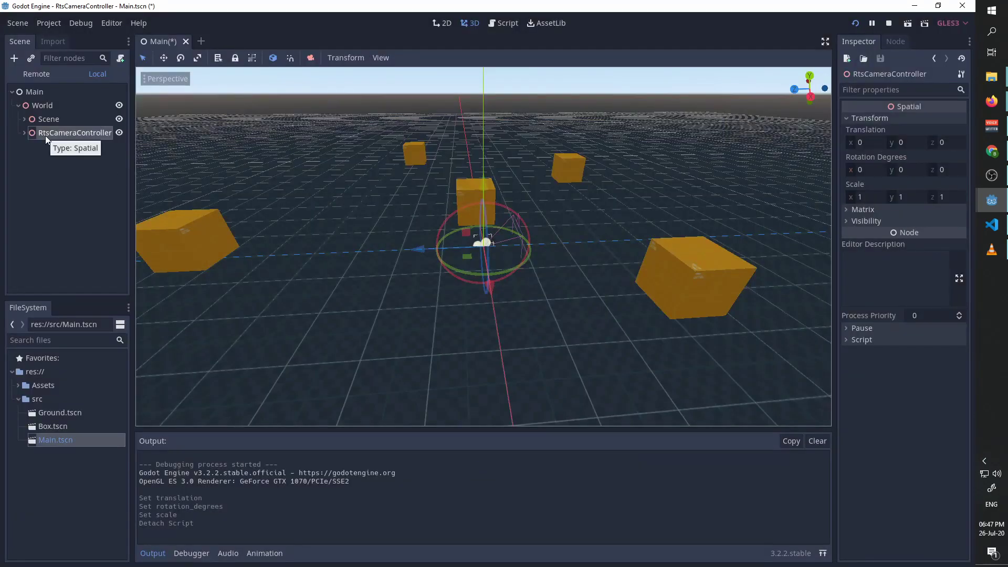
{"action": "left_click", "coordinate": [120, 59]}
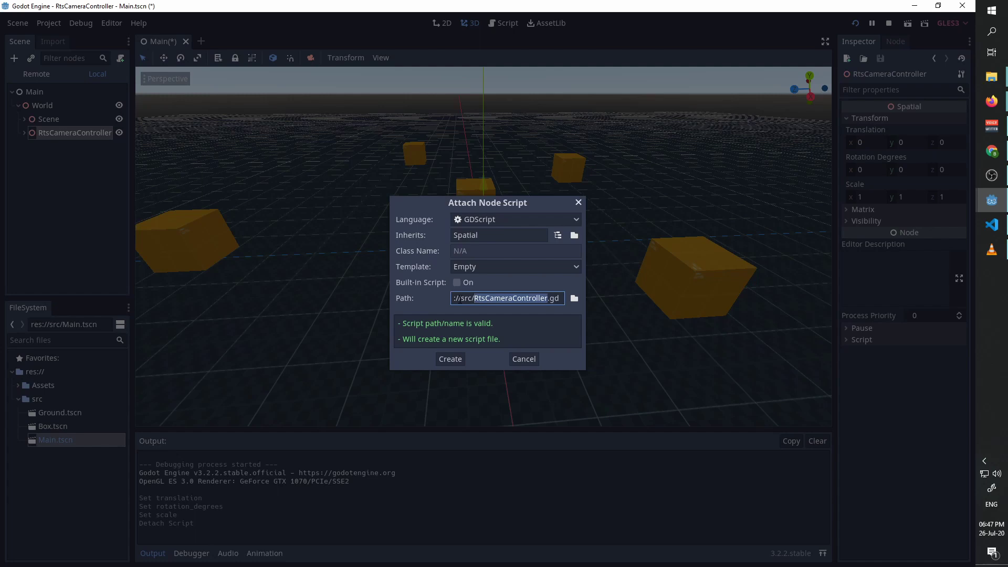
Step: Create the empty script res://src/RtsCameraController.gd, attached to the RtsCameraController node
{"action": "left_click", "coordinate": [450, 359]}
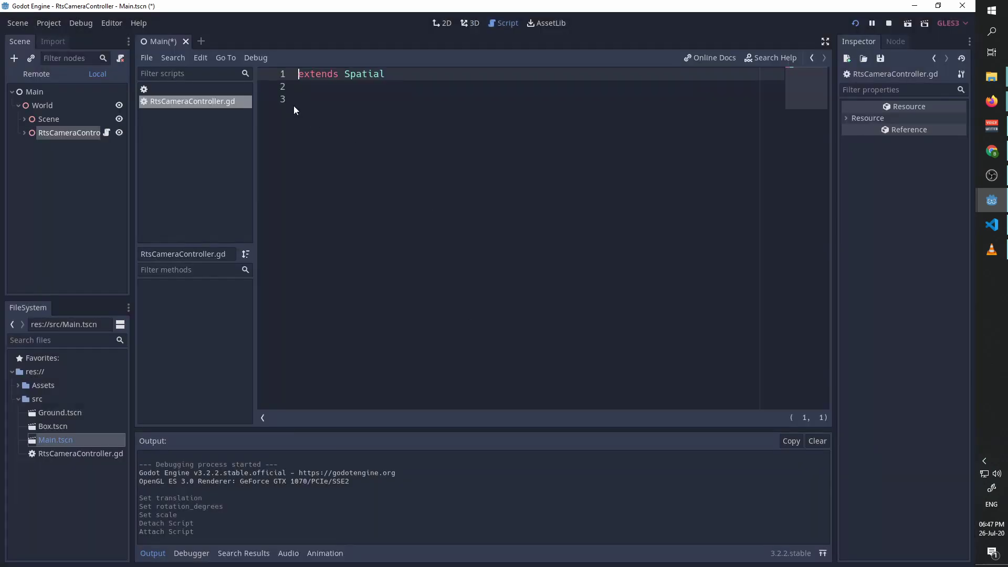
Step: Add a hash-line comment banner reading '# EXPORT PARAMS' below the extends line
{"action": "left_click", "coordinate": [297, 100]}
{"action": "key", "text": "Return"}
{"action": "type", "text": "########################"}
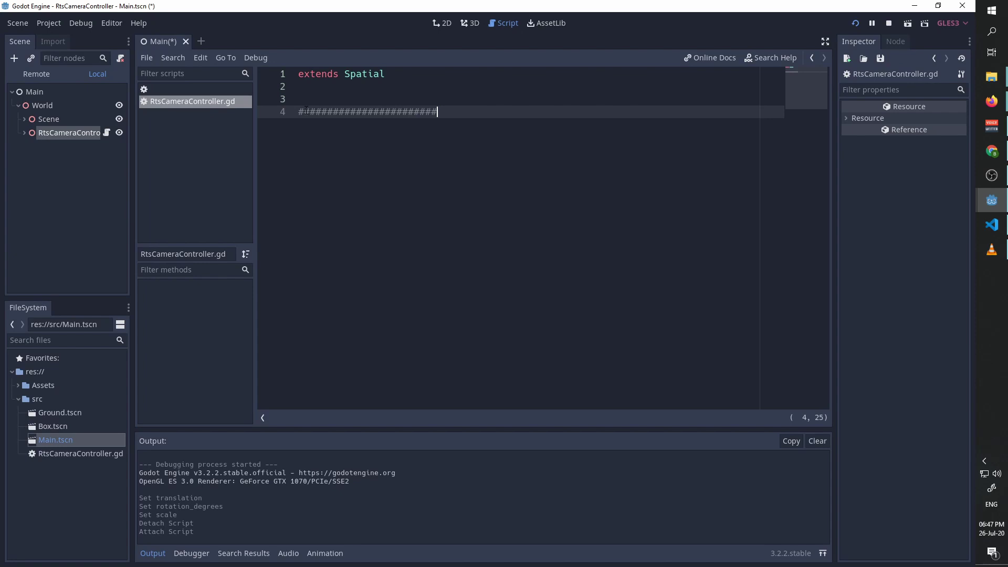
{"action": "key", "text": "Return"}
{"action": "type", "text": "#"}
{"action": "key", "text": "Return"}
{"action": "type", "text": "#########################"}
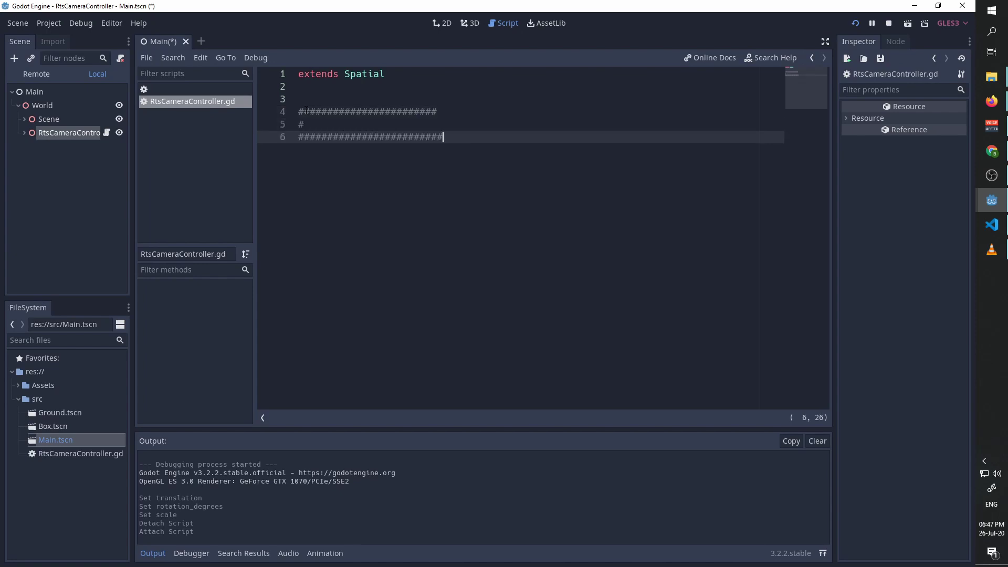
{"action": "key", "text": "BackSpace"}
{"action": "key", "text": "Up"}
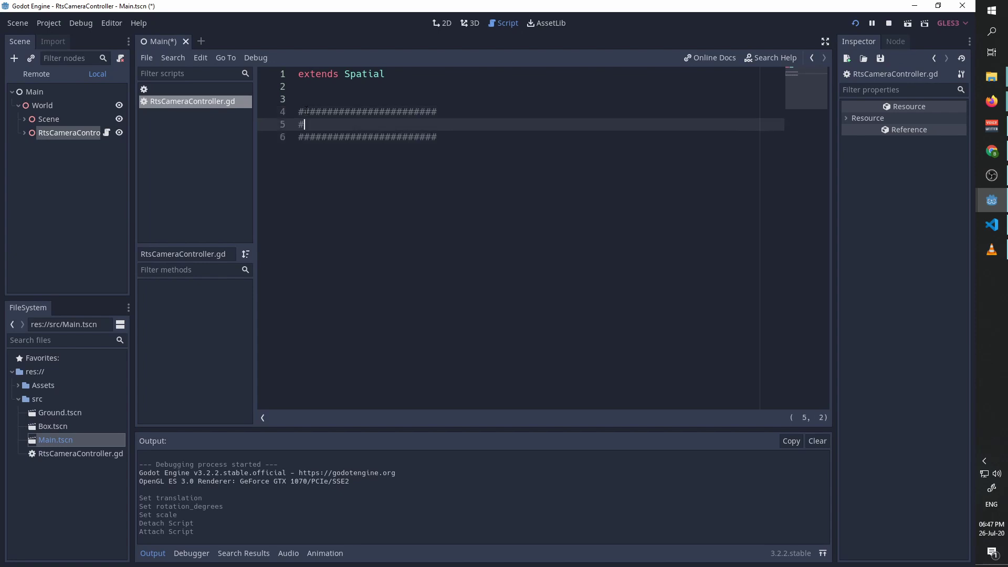
{"action": "type", "text": "EXPORT PARAMS"}
Step: Below the banner, write 'export (float, 0, 1000) var movement_speed'
{"action": "key", "text": "Down"}
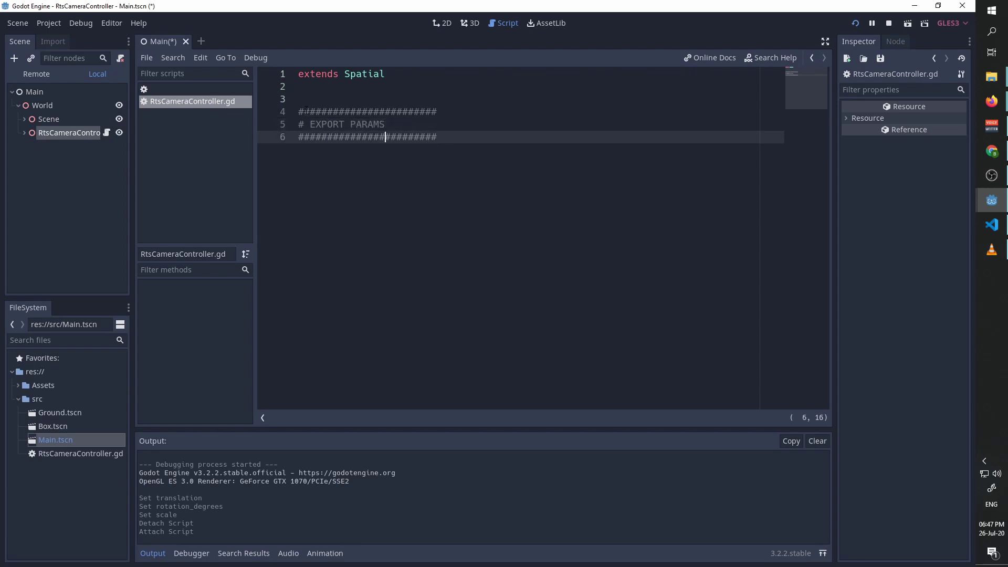
{"action": "key", "text": "Return"}
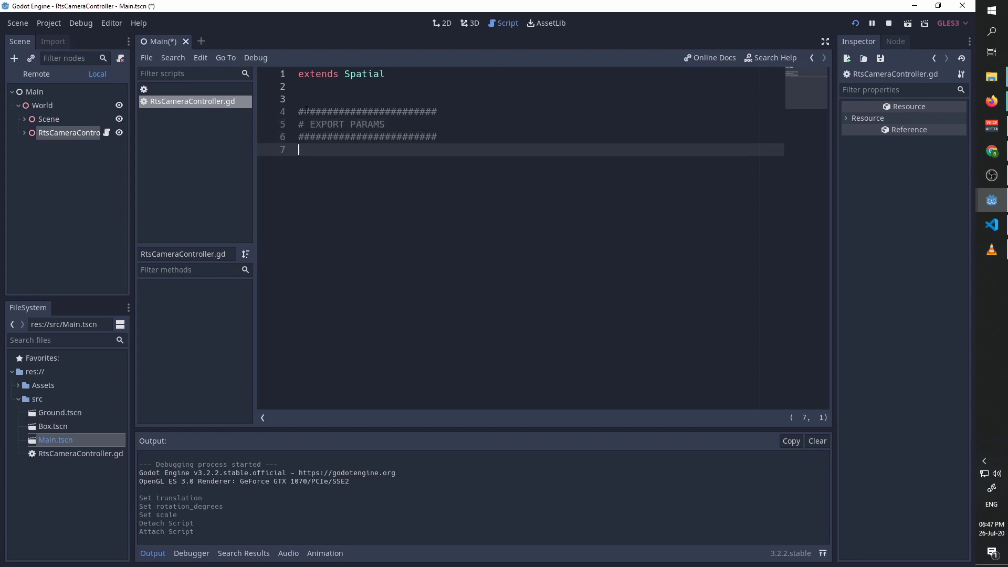
{"action": "type", "text": "export (float, 0, 1000"}
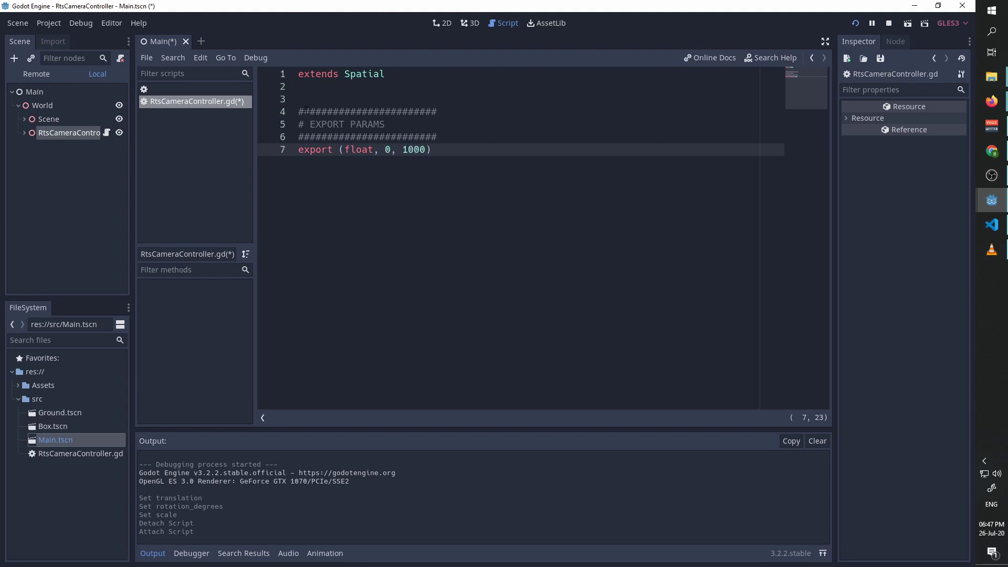
{"action": "type", "text": ")"}
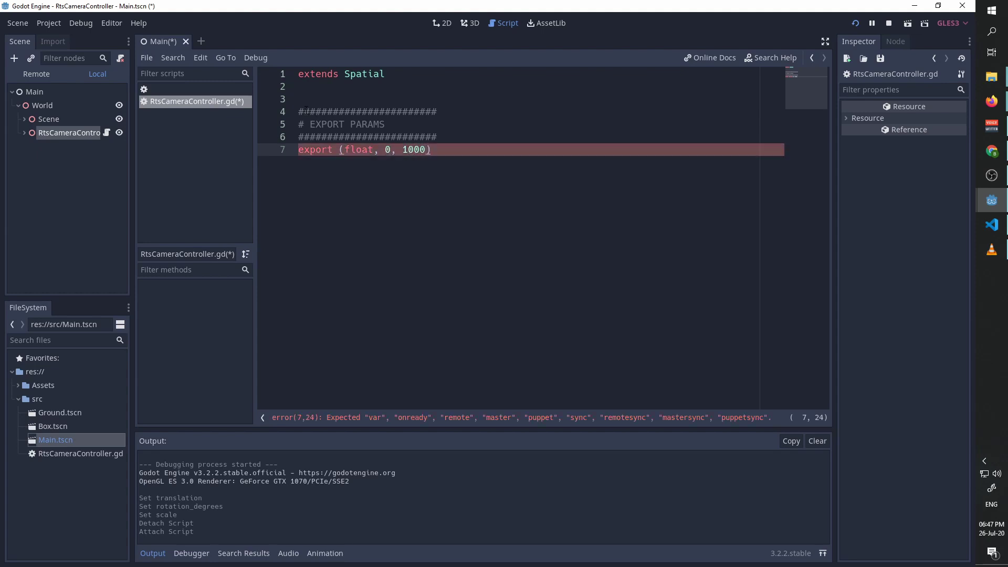
{"action": "type", "text": " var"}
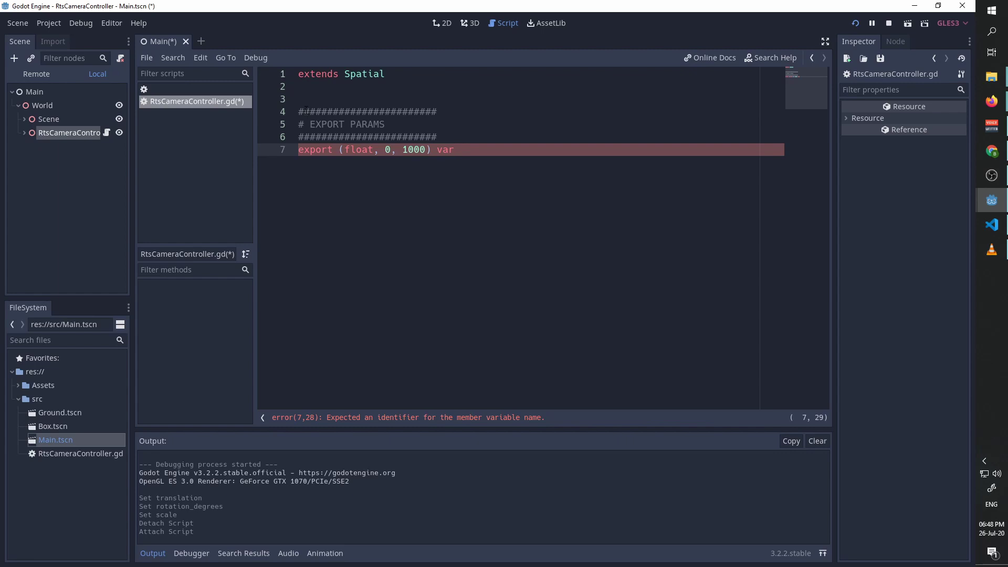
{"action": "type", "text": " movement_speed"}
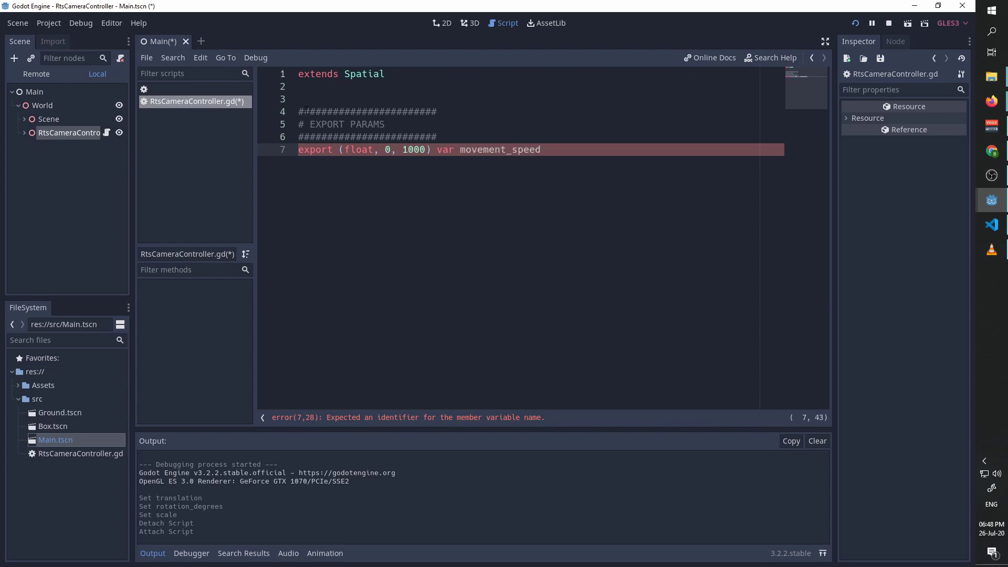